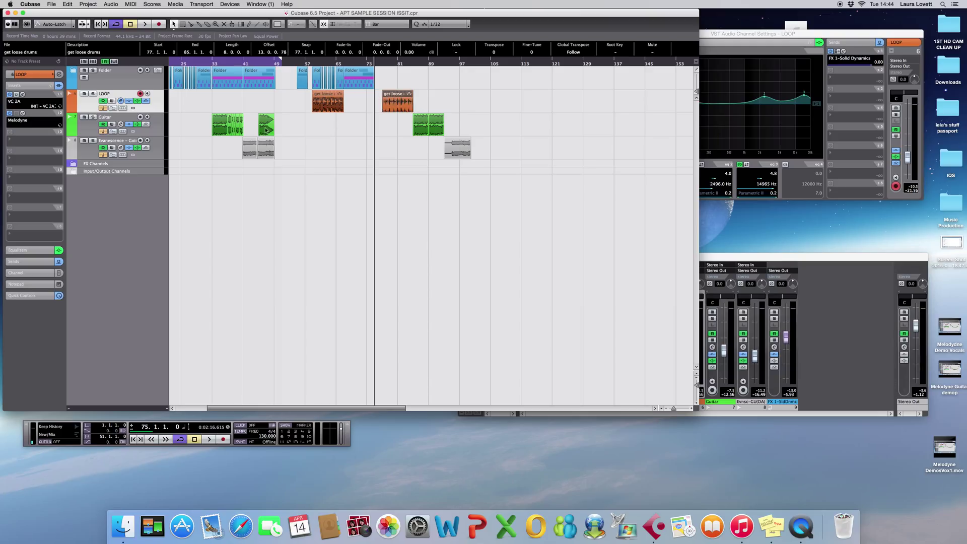
Step: Open the LOOP track's VC 2A and Melodyne inserts and look through the audio already held in Melodyne
click(22, 95)
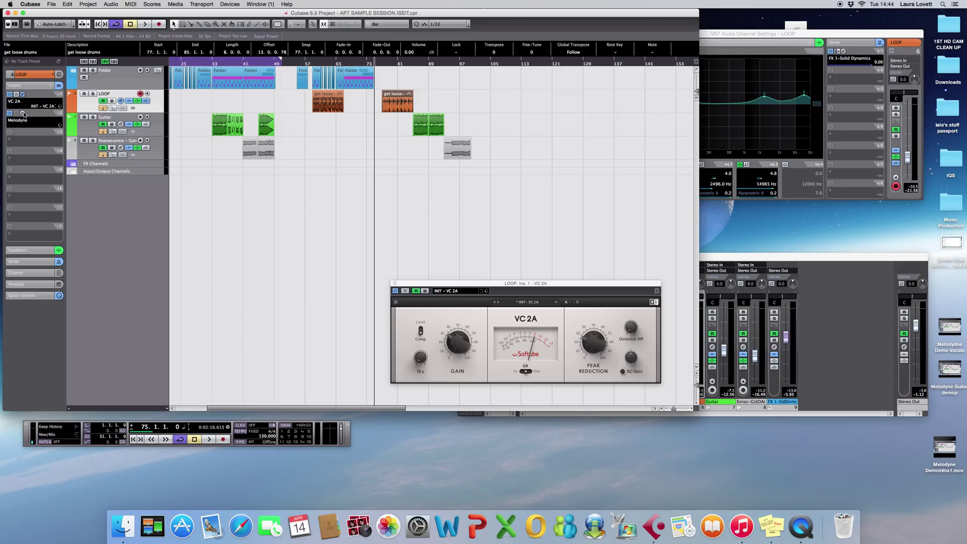
click(22, 114)
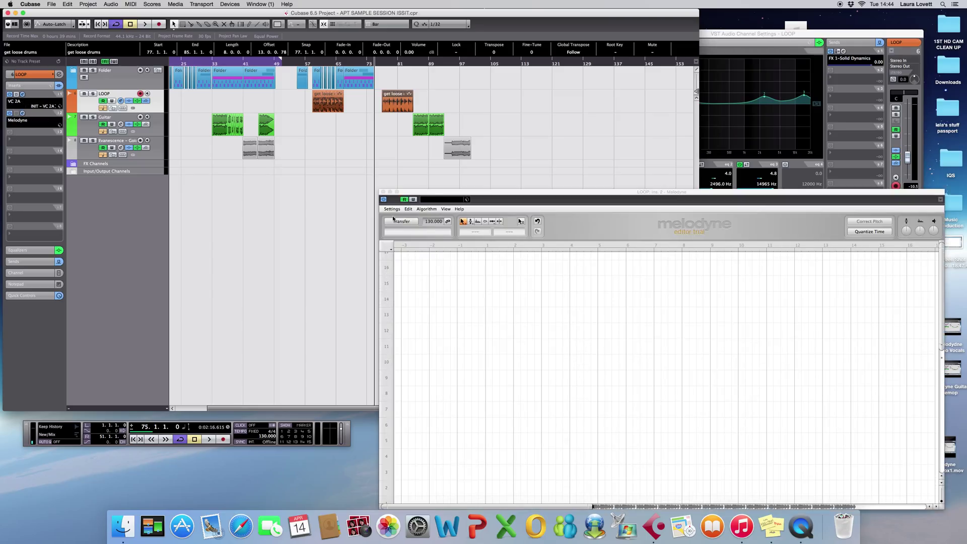
drag(433, 194, 211, 178)
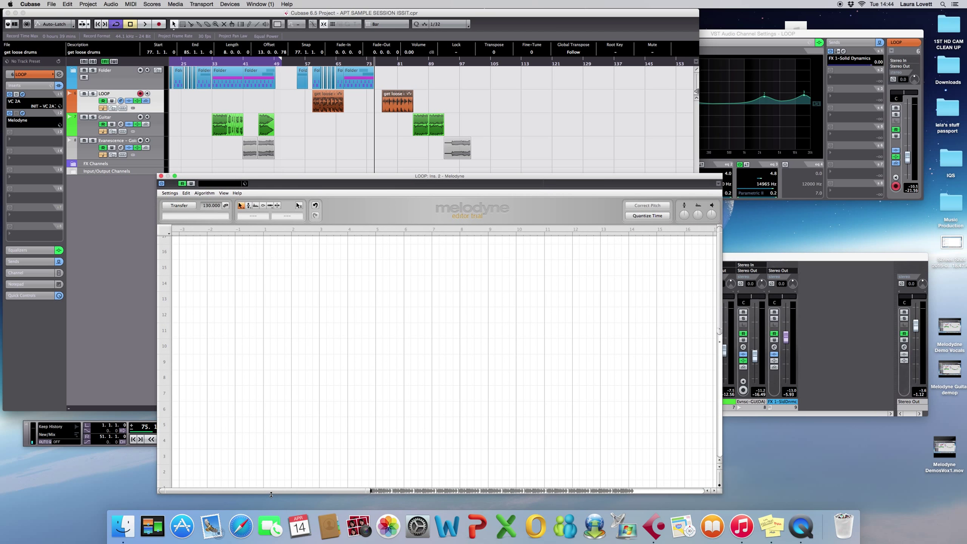
drag(239, 492, 632, 492)
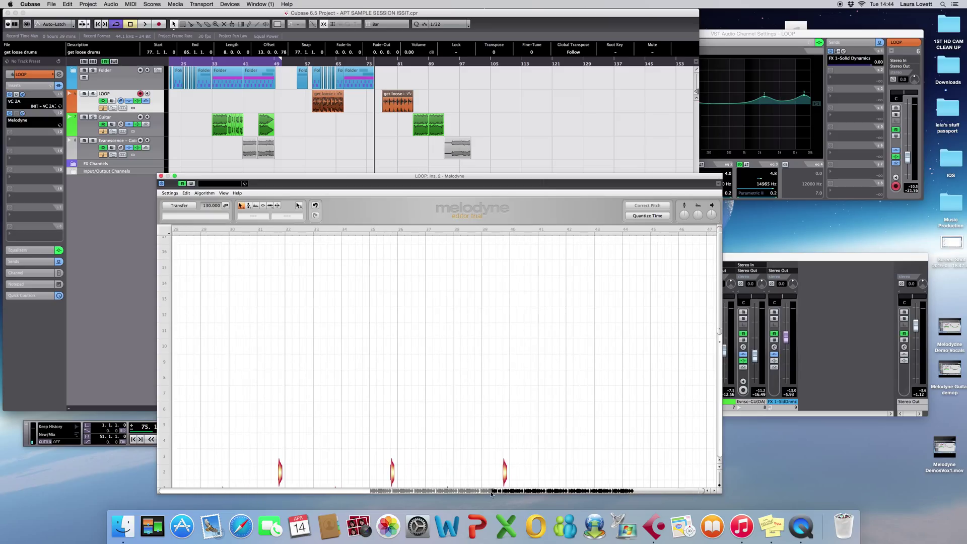
drag(494, 492, 569, 493)
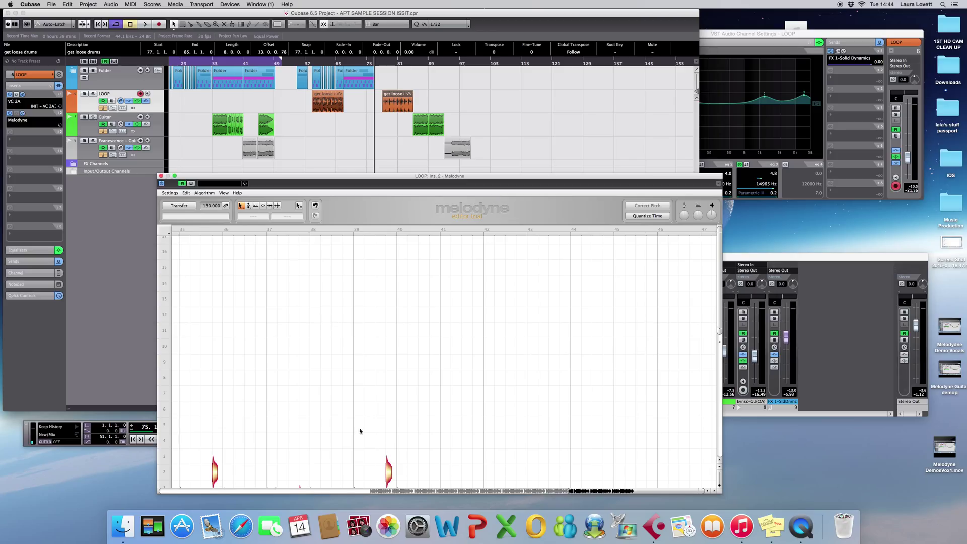
Step: Close and reopen the LOOP track's Melodyne editor and display its whole timeline below the track area
click(161, 177)
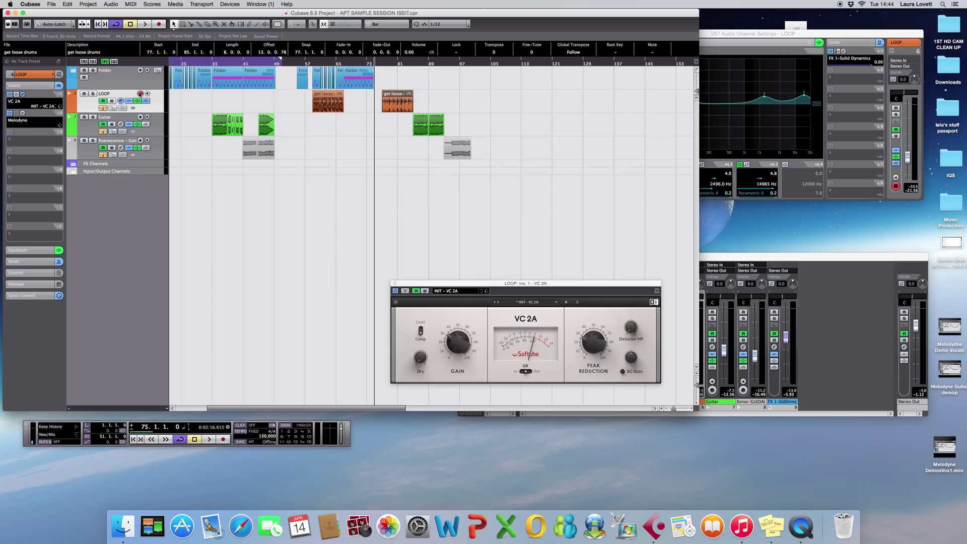
click(22, 114)
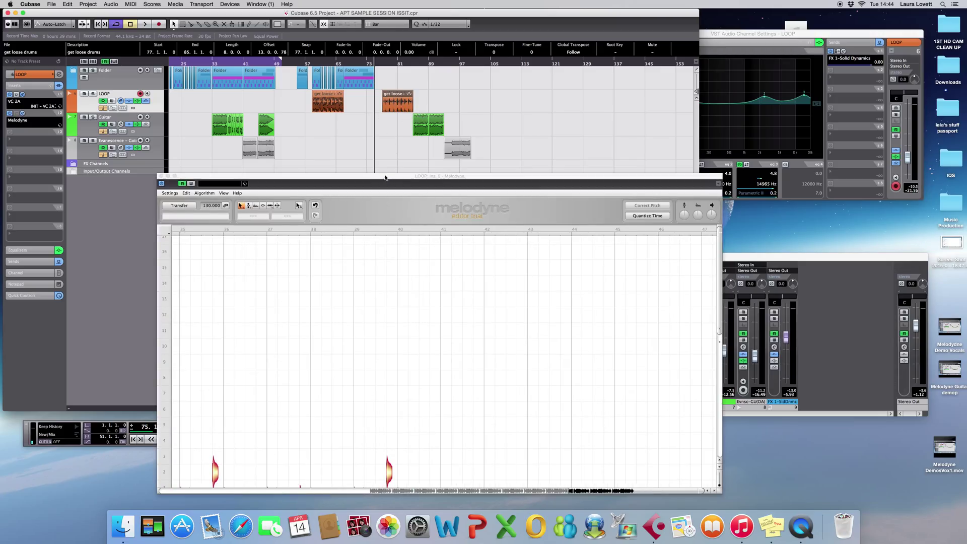
drag(385, 177, 384, 162)
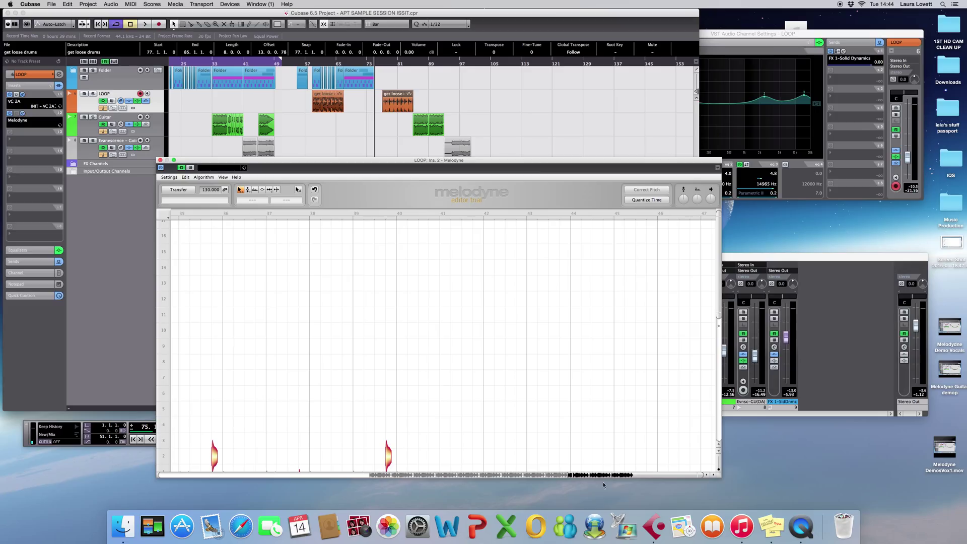
drag(570, 477, 413, 501)
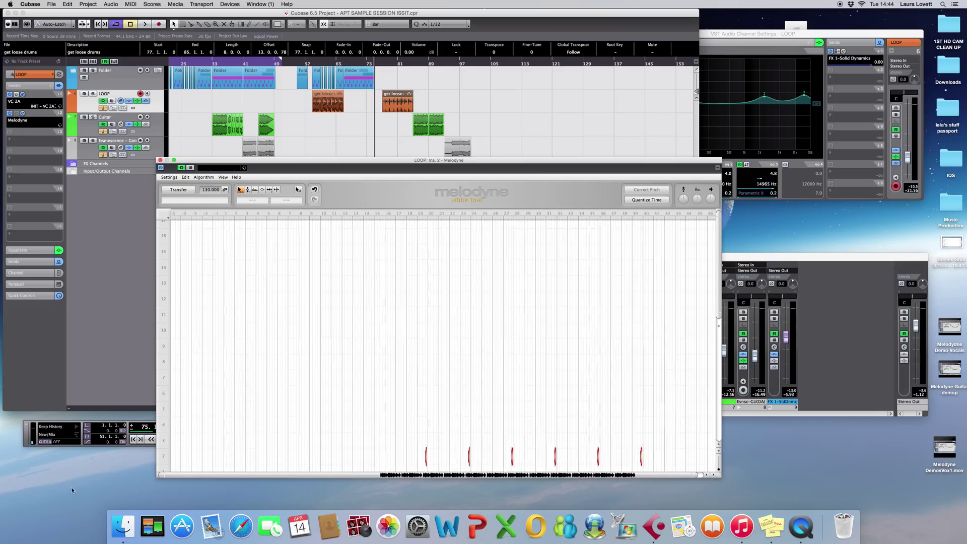
Step: Transfer the LOOP track's drum clip at bar 77 into Melodyne during playback, and display the captured drum hits
click(186, 189)
key(space)
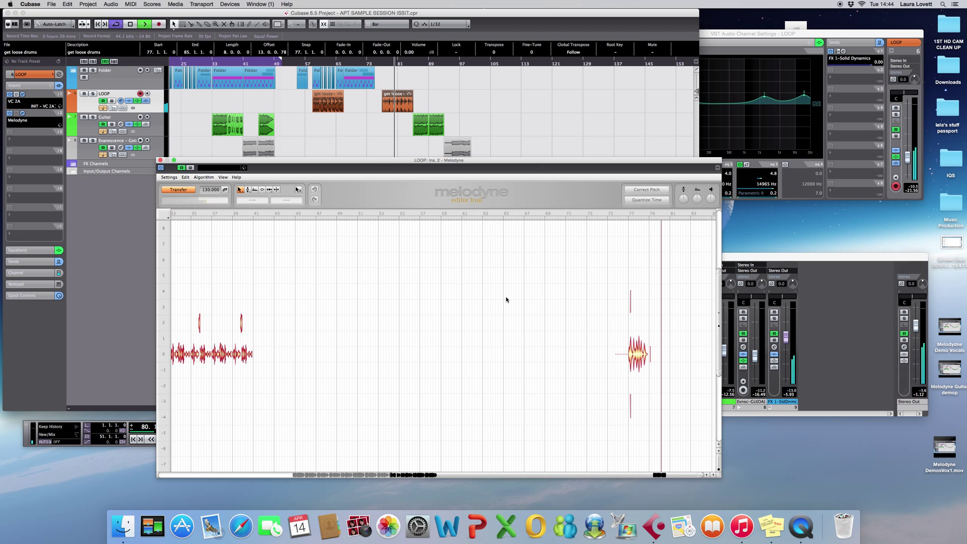
key(space)
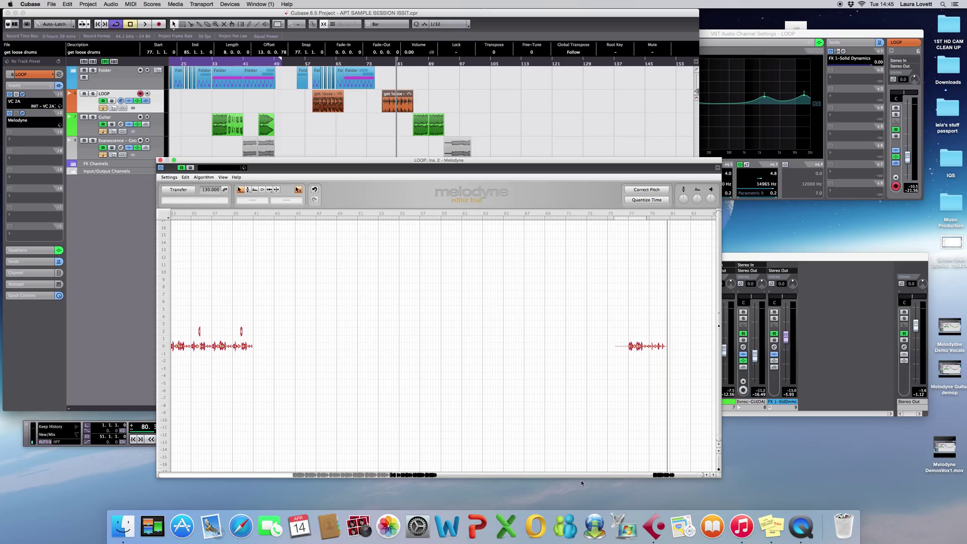
drag(403, 475, 662, 477)
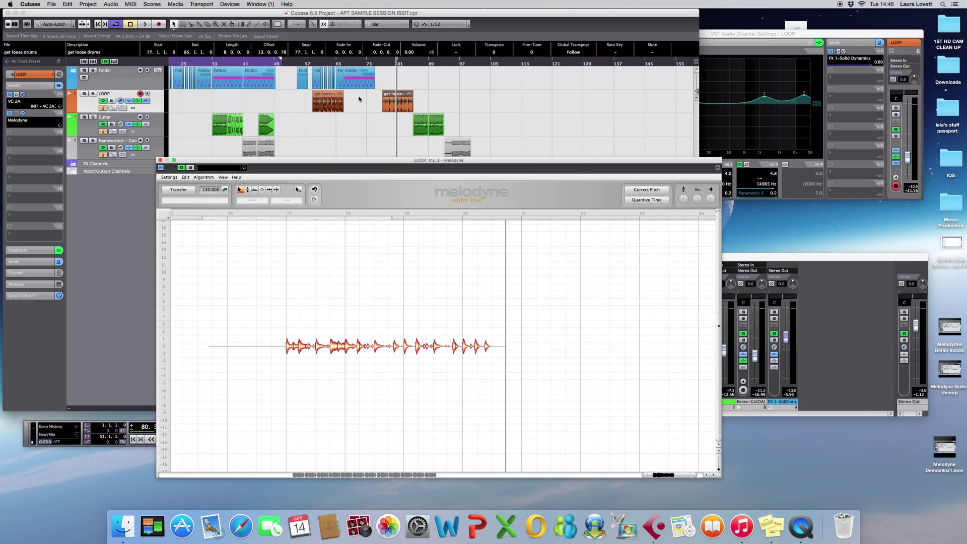
Step: Play the transferred drums from bar 77 and delete the original drum clip there from the LOOP track
double_click(384, 63)
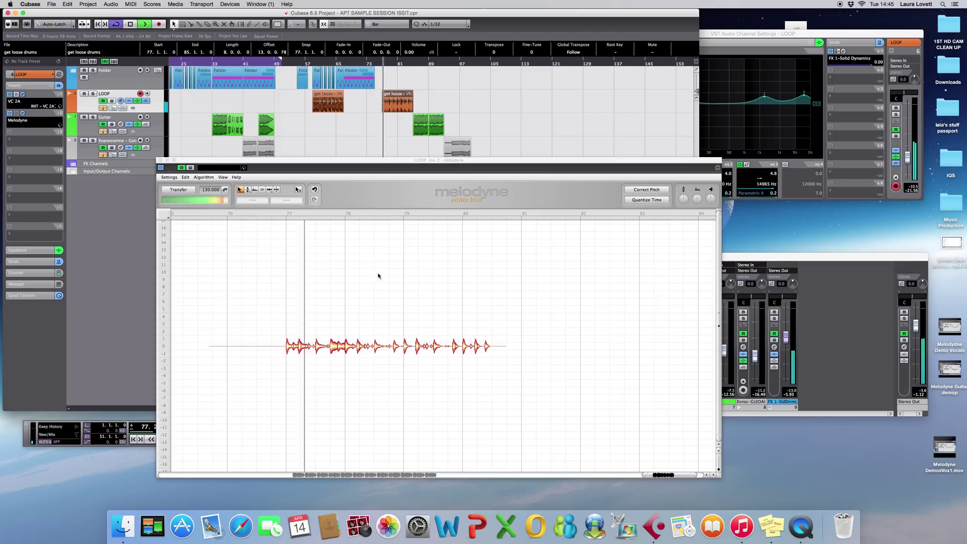
key(space)
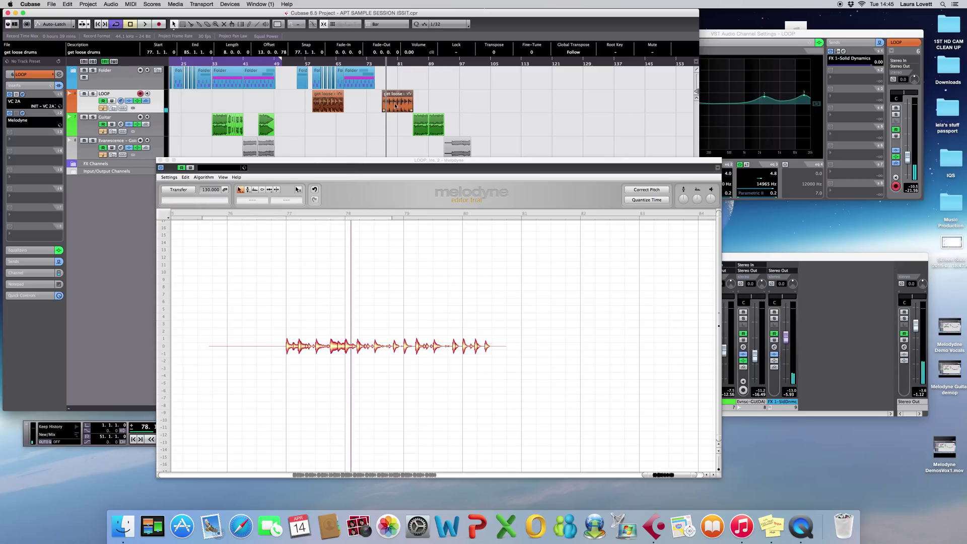
key(Delete)
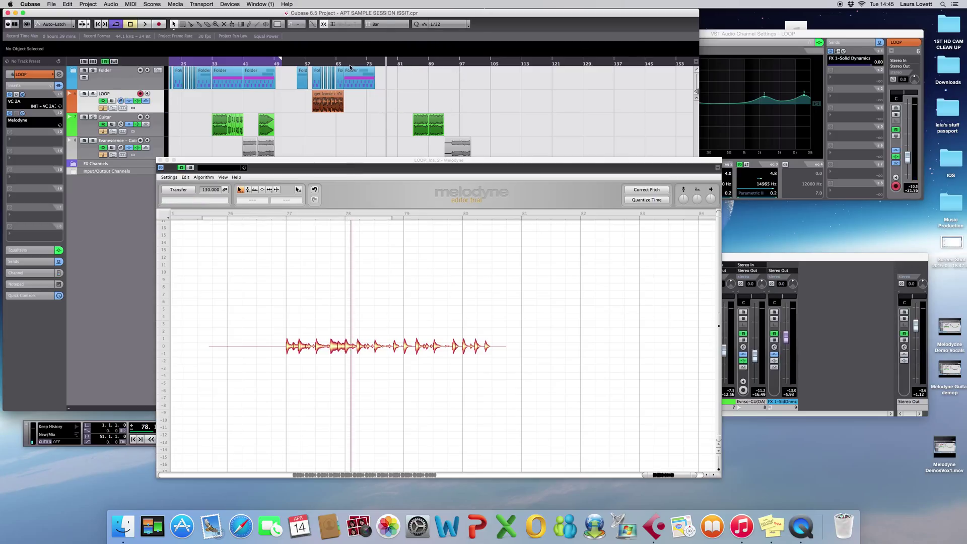
Step: Play the now empty section of the LOOP track to check the drum audio coming from Melodyne
drag(371, 65, 359, 63)
key(space)
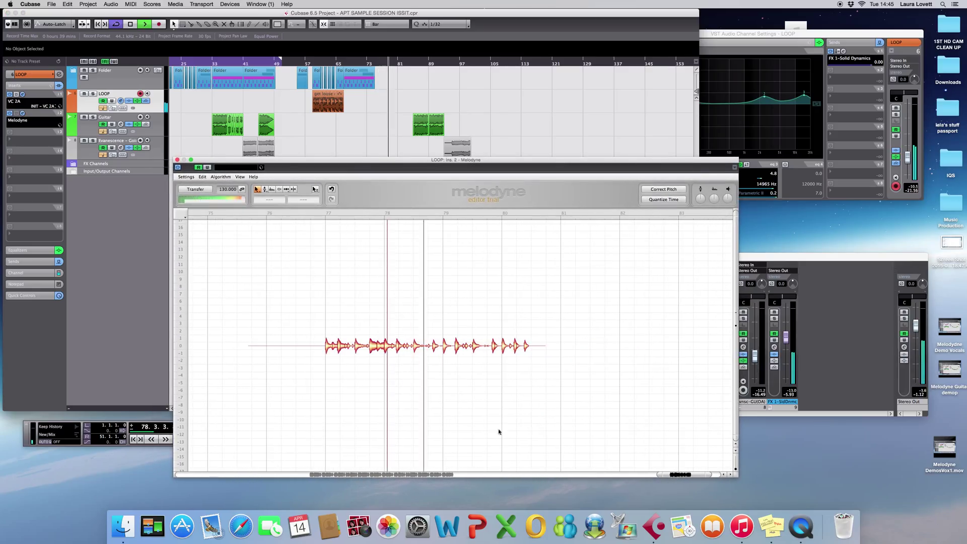
key(space)
Step: Raise the drum hit just before bar 78 to pitch 3 and the one midway through bar 78 to pitch 1, and play them
drag(374, 347, 373, 325)
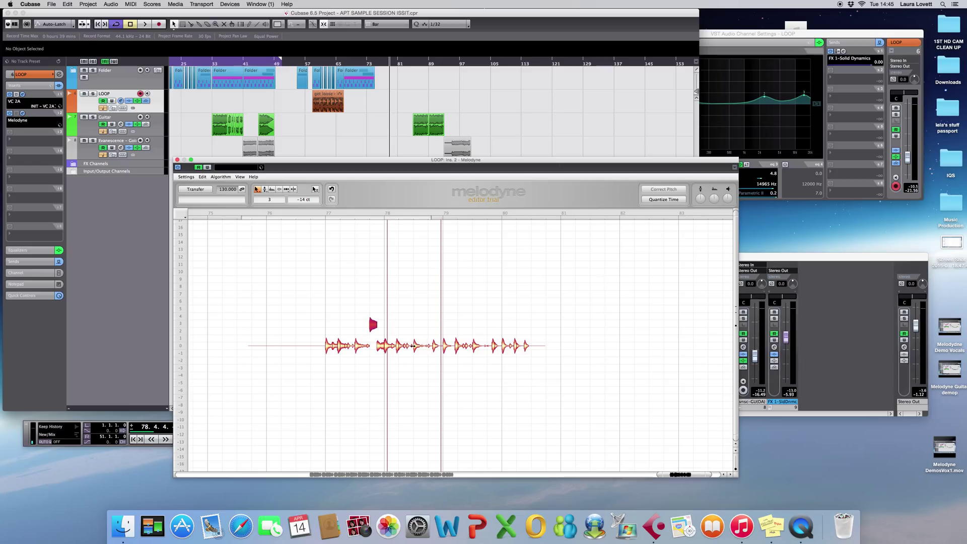
drag(416, 347, 417, 340)
click(379, 64)
key(space)
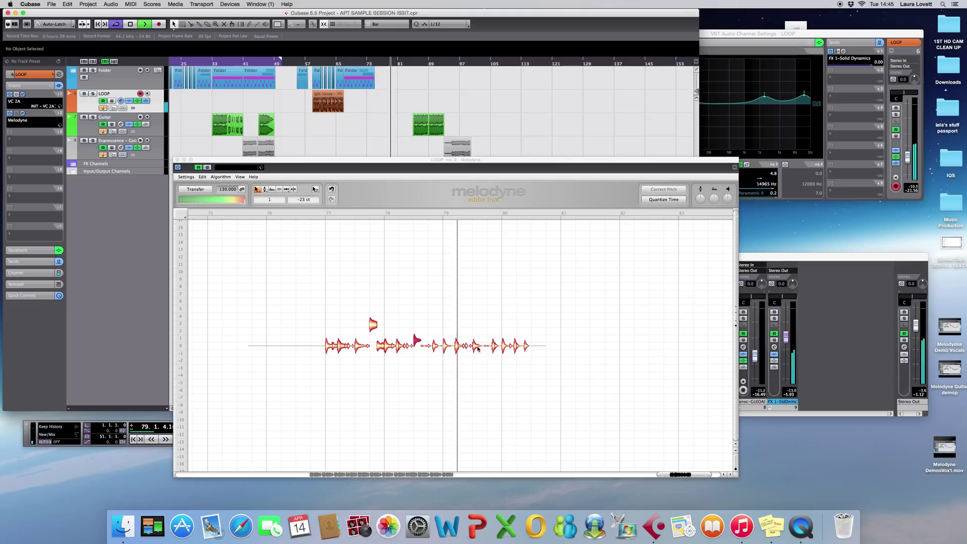
key(space)
Step: Move the last drum hit later in time, to just before bar 81, and stop playback
click(525, 347)
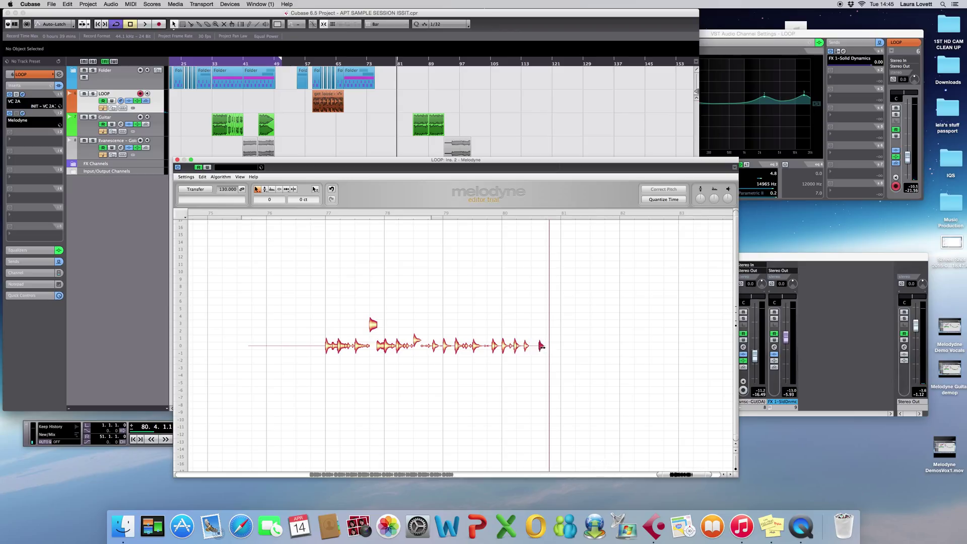
drag(540, 346, 549, 347)
key(space)
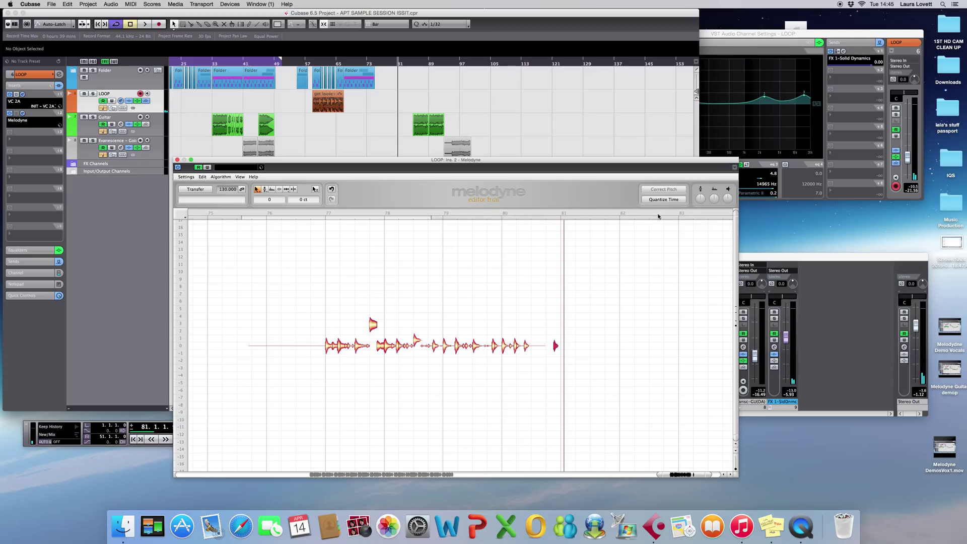
Step: Try to quantize the moved drum hit to the 1/32 groove reference
click(656, 200)
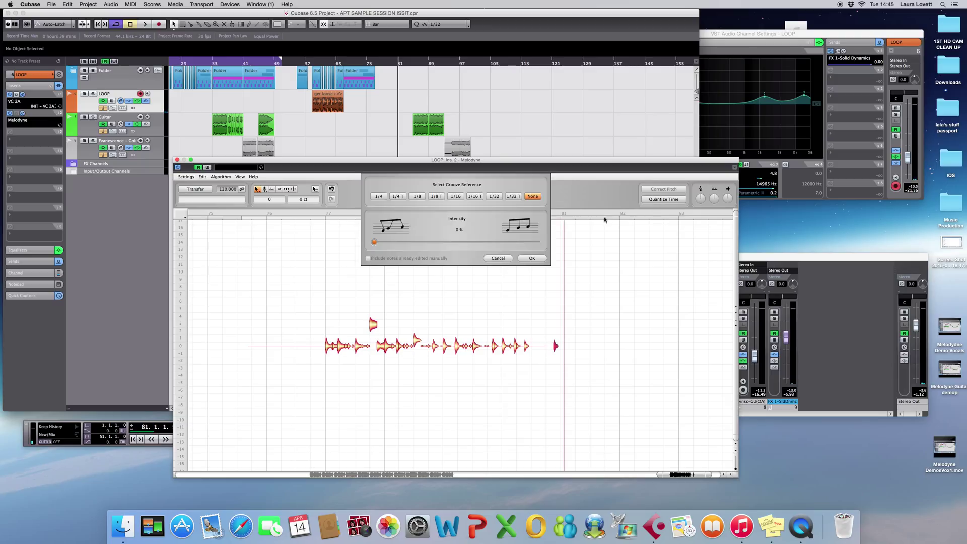
click(494, 196)
click(532, 259)
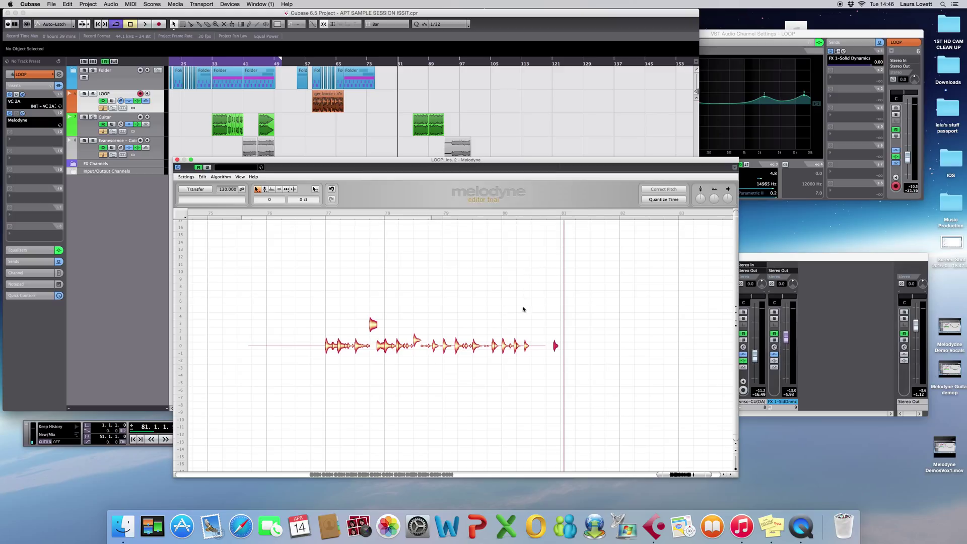
Step: Move the last drum hit back earlier within bar 80 and set the playback position to bar 76
drag(556, 345, 546, 347)
click(485, 259)
click(379, 61)
Step: Try to quantize the drum hits to the 1/16 groove reference
click(661, 201)
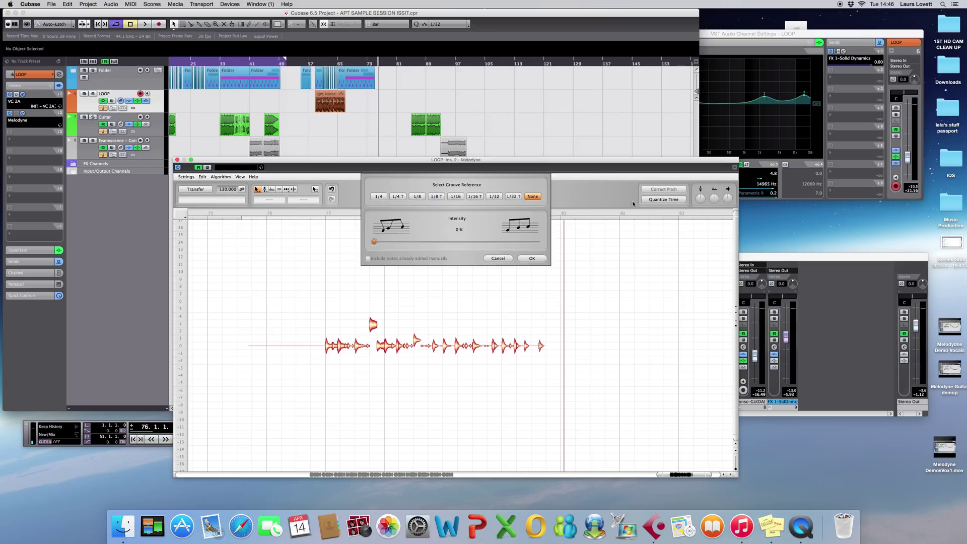
click(455, 196)
click(532, 258)
Step: Try to adjust the timing of the last two drum hits in bar 80, and clear the selection
click(541, 346)
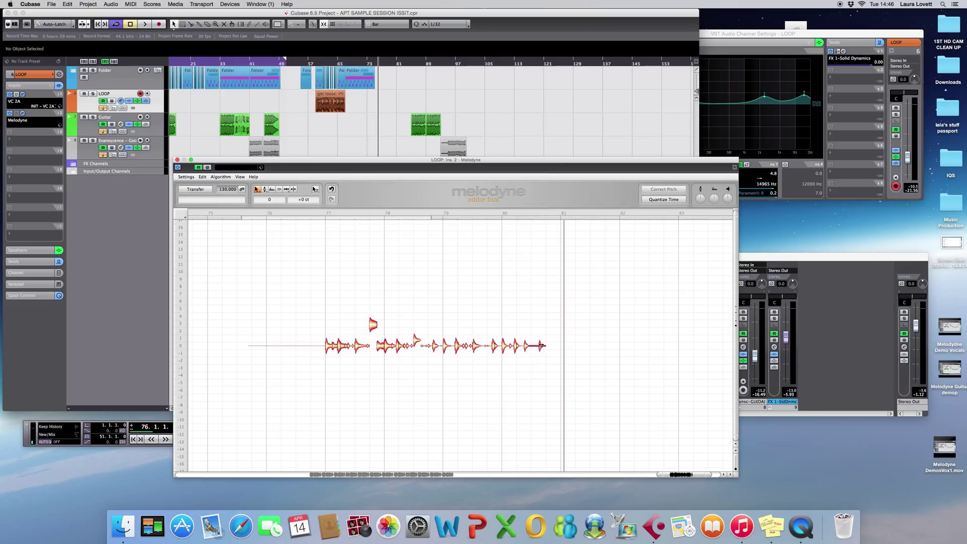
drag(559, 351, 568, 351)
key(Delete)
click(541, 346)
click(525, 346)
scroll(528, 347, left, 1)
mouse_move(527, 346)
mouse_down()
mouse_move(553, 349)
mouse_move(540, 347)
mouse_up()
click(546, 347)
click(508, 229)
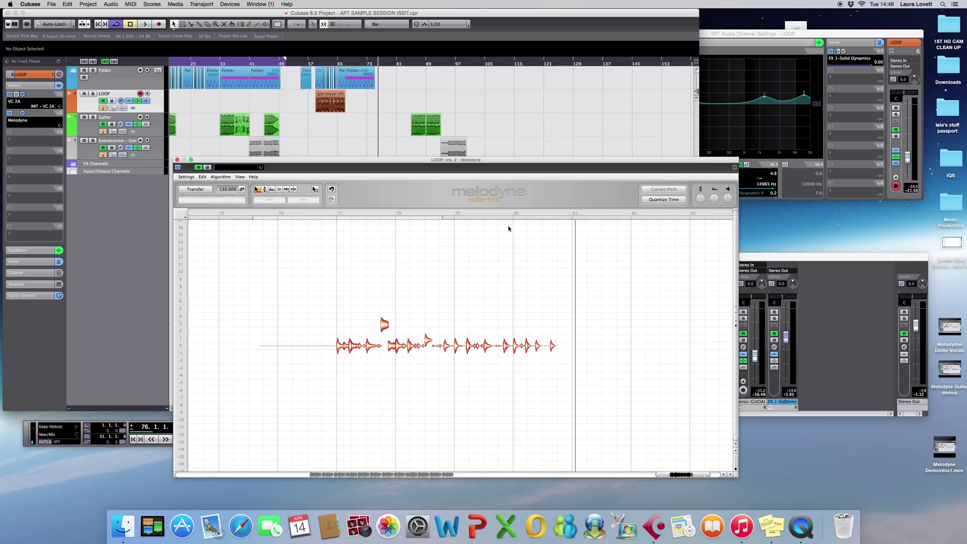
Step: Play the edited drums from bar 76 while viewing the time quantization intensity option, and leave it without applying
key(space)
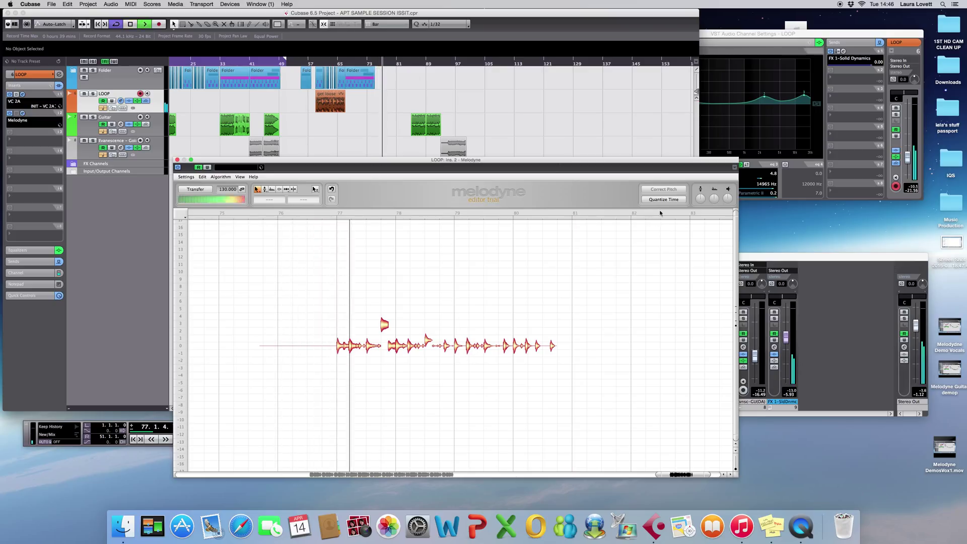
click(677, 202)
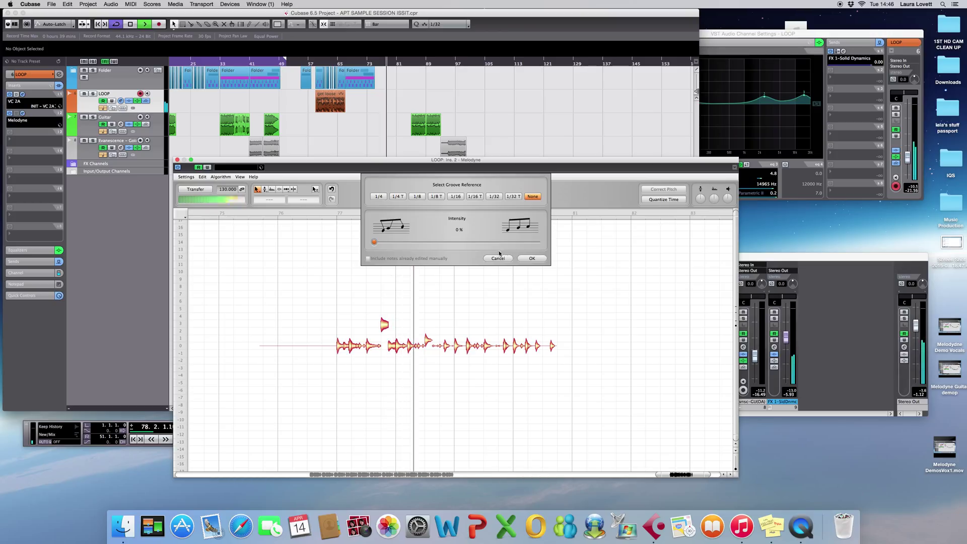
drag(374, 242, 380, 241)
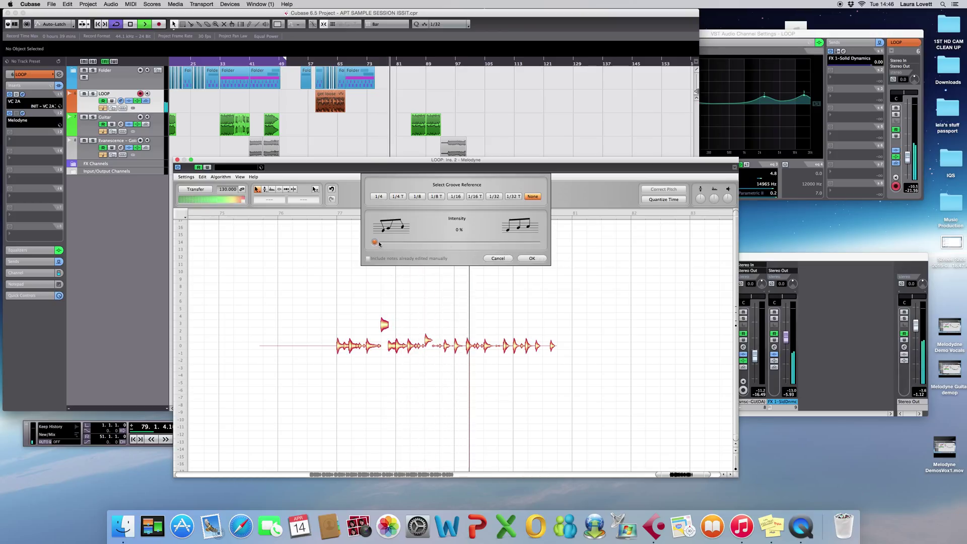
click(503, 259)
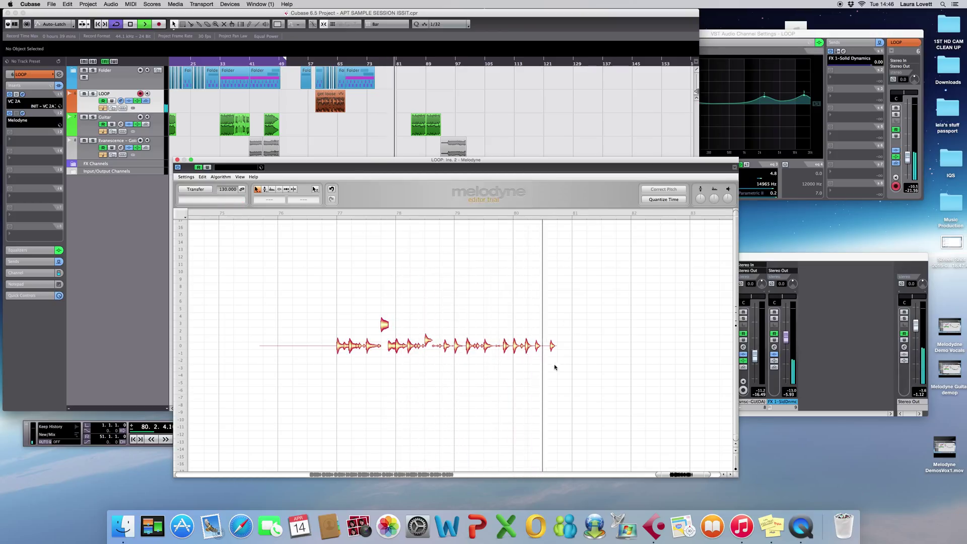
key(space)
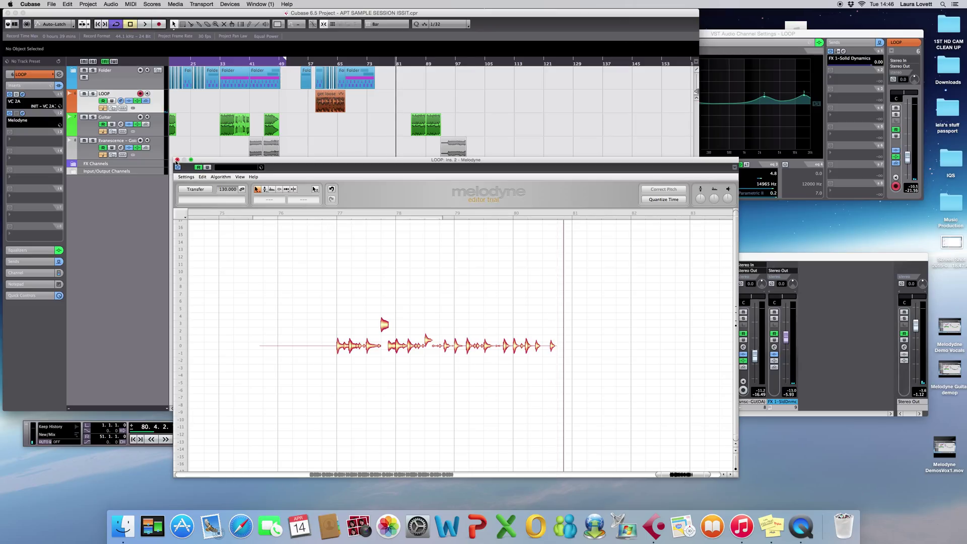
Step: Close the LOOP track's Melodyne and VC 2A windows and select the Guitar track
click(177, 160)
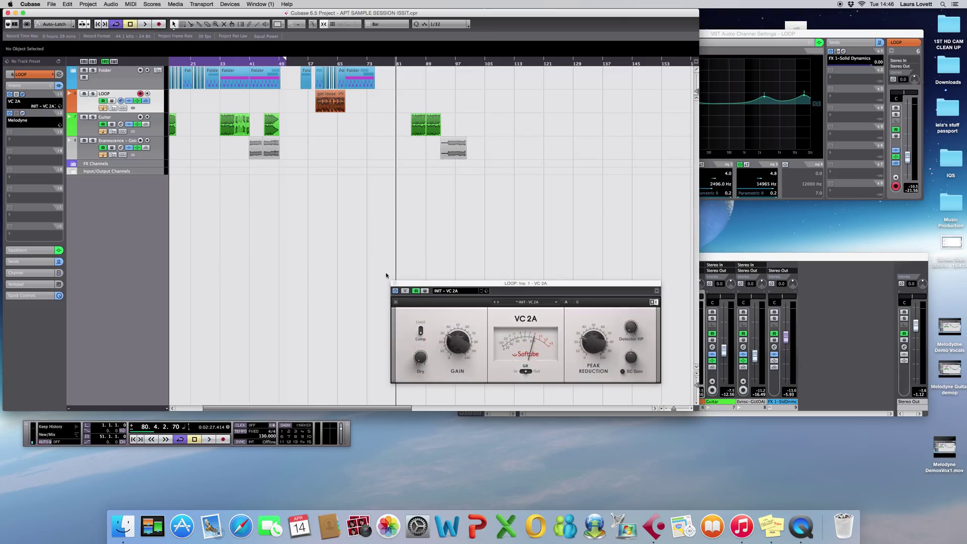
click(395, 283)
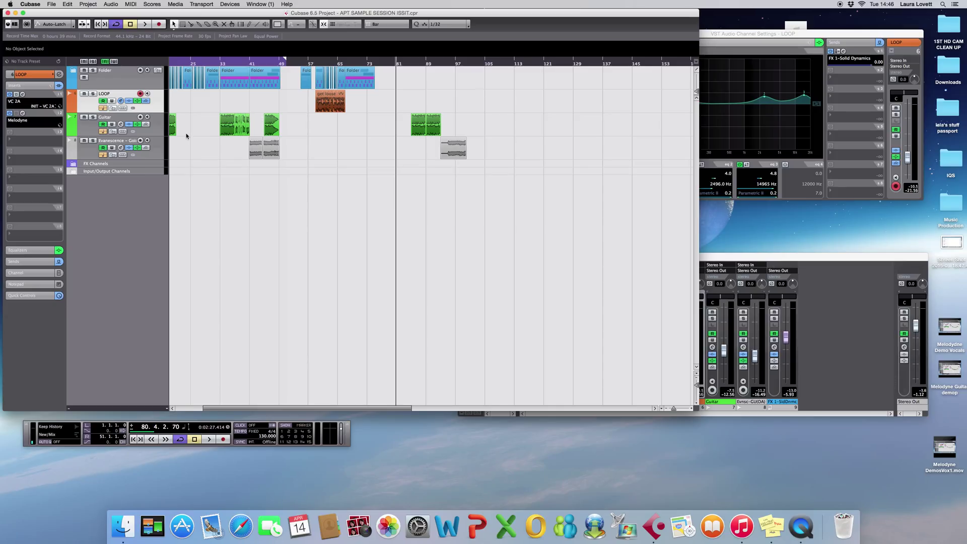
click(161, 124)
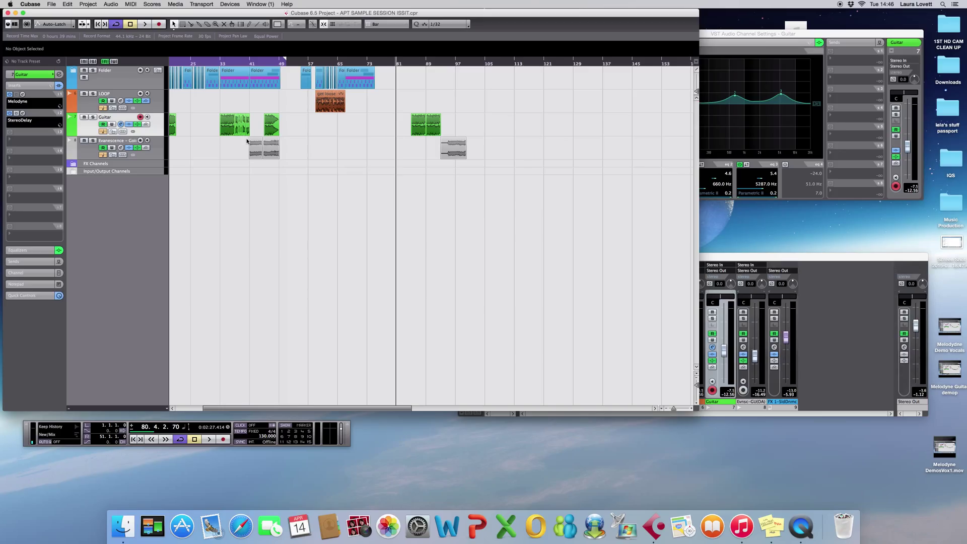
Step: Play the Guitar track's clip from bar 85
click(29, 104)
click(101, 118)
click(412, 64)
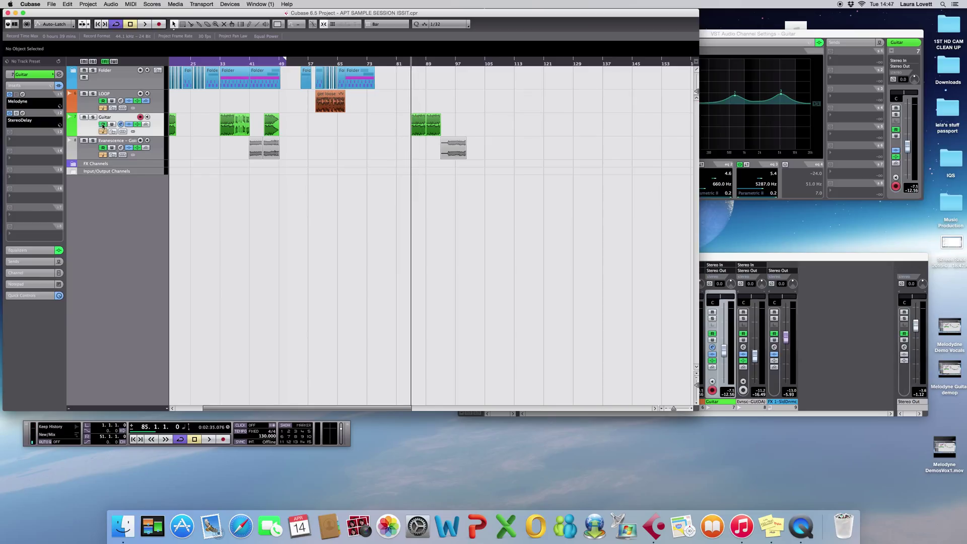
key(space)
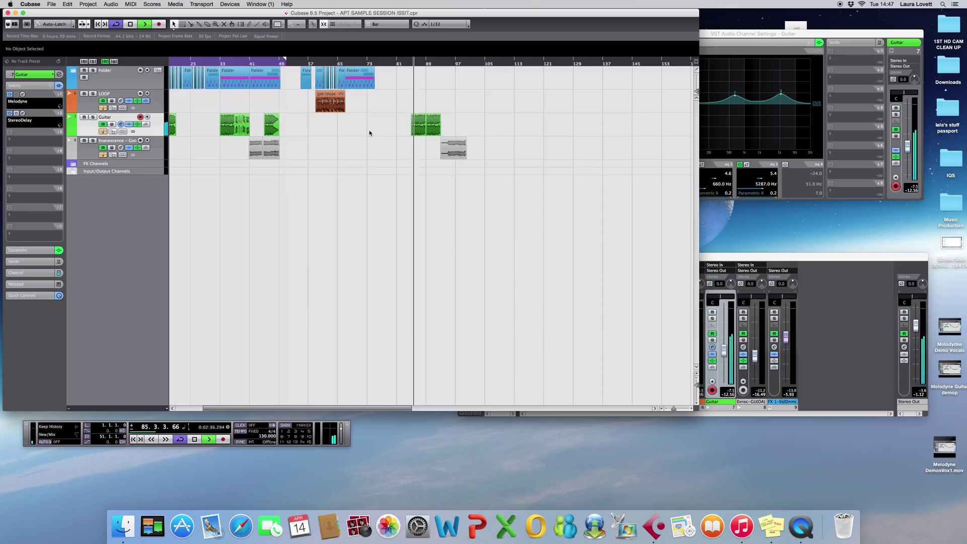
Step: Stop the guitar playback and select the Guitar track's clip at bar 85
click(692, 410)
drag(693, 410, 692, 410)
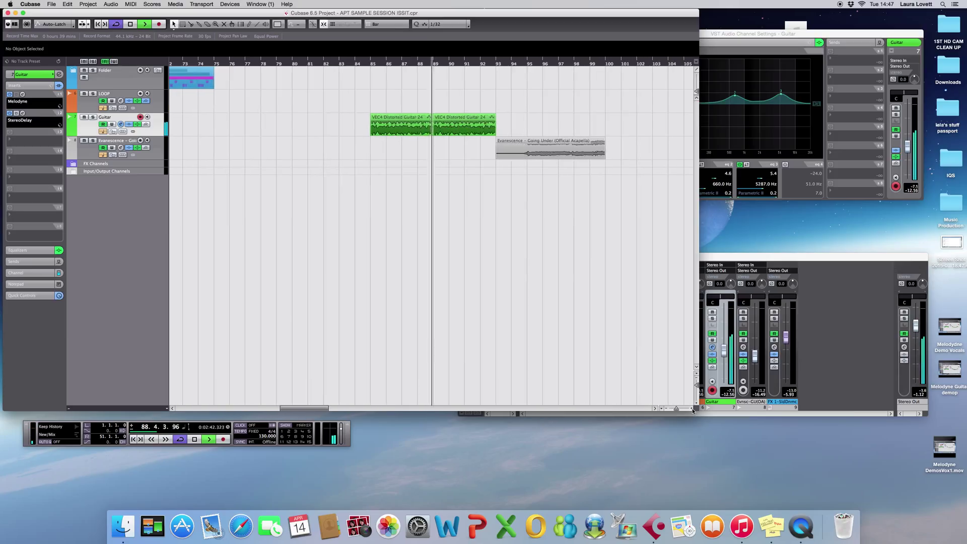
key(space)
click(418, 127)
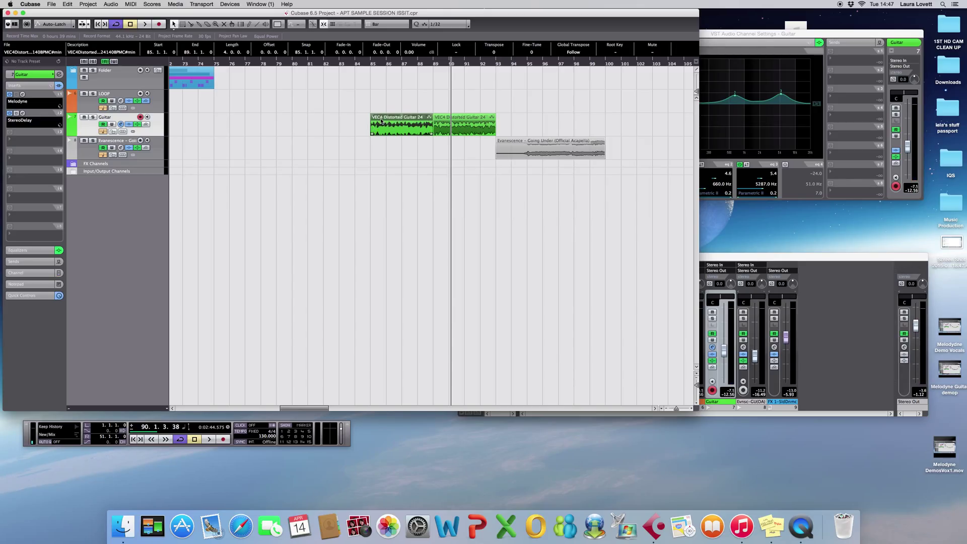
Step: Open the Guitar track's Melodyne editor and view its transferred notes below the arrangement
scroll(378, 91, down, 5)
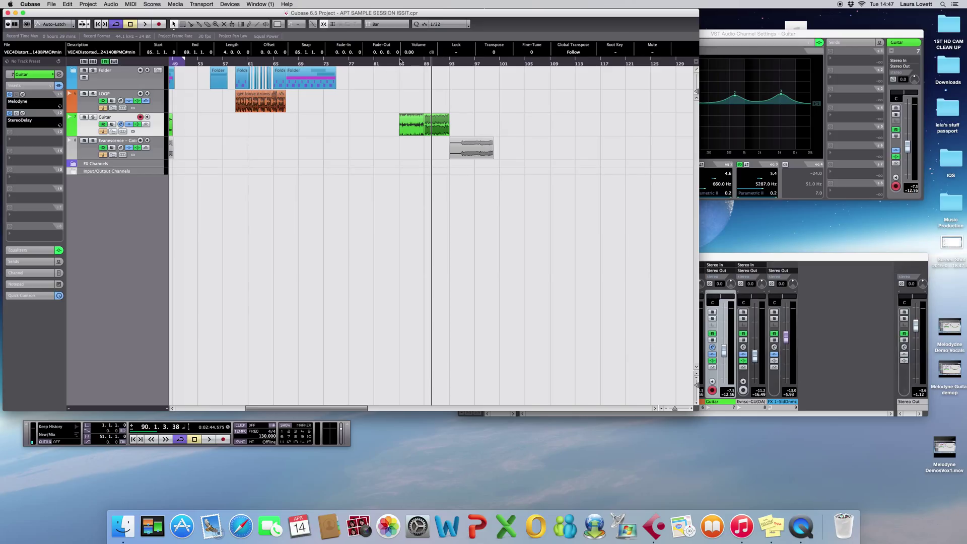
click(22, 94)
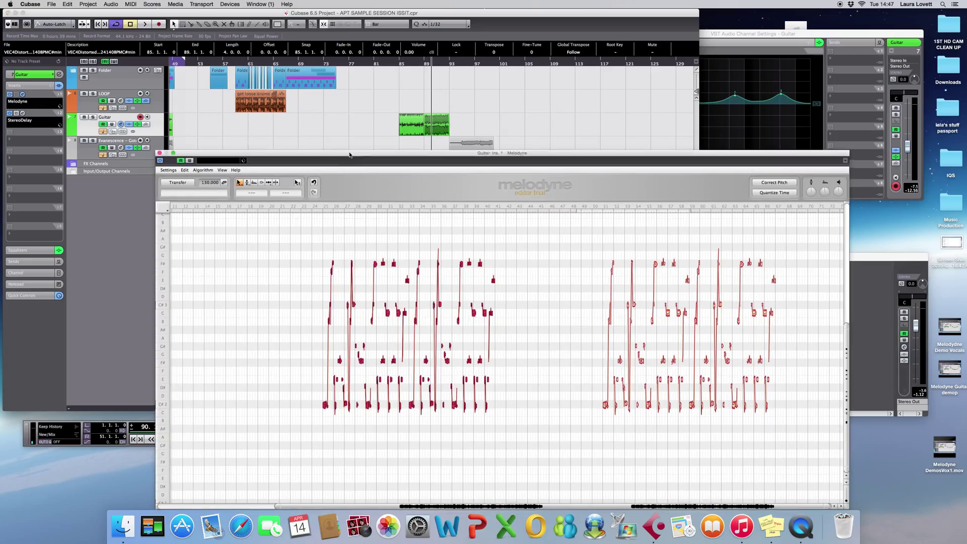
drag(350, 159, 372, 155)
scroll(524, 506, left, 5)
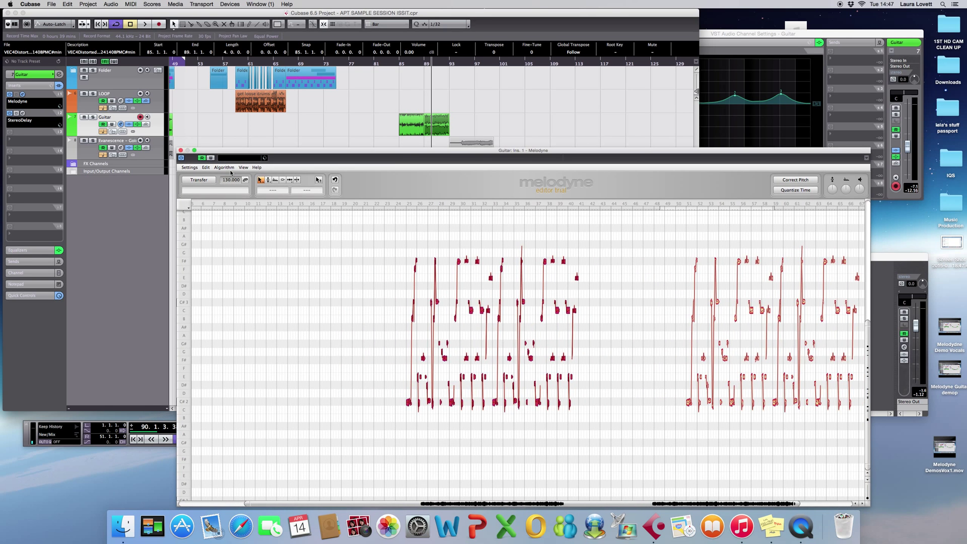
Step: Play the Guitar track's Melodyne notes from about bar 51, keeping the whole editor in view
drag(197, 63, 170, 63)
drag(276, 69, 477, 70)
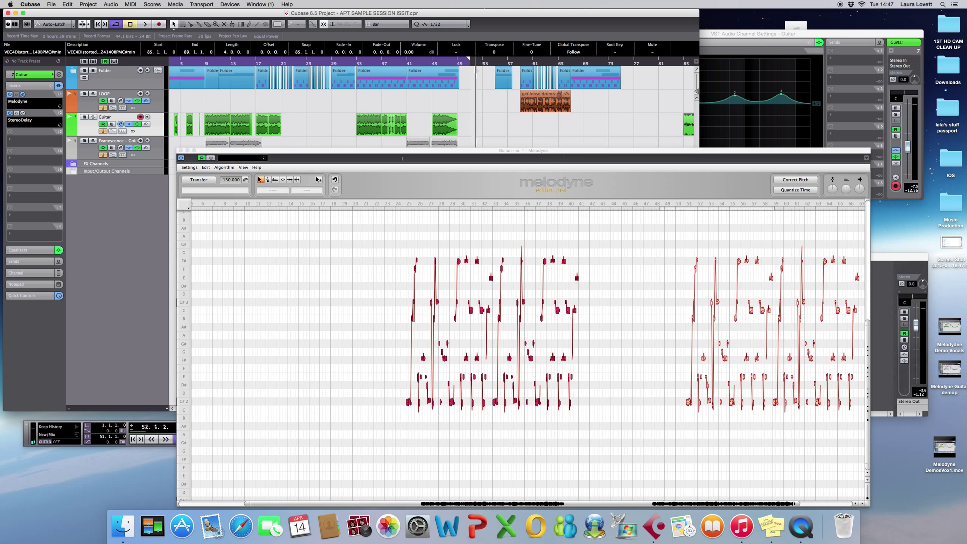
key(space)
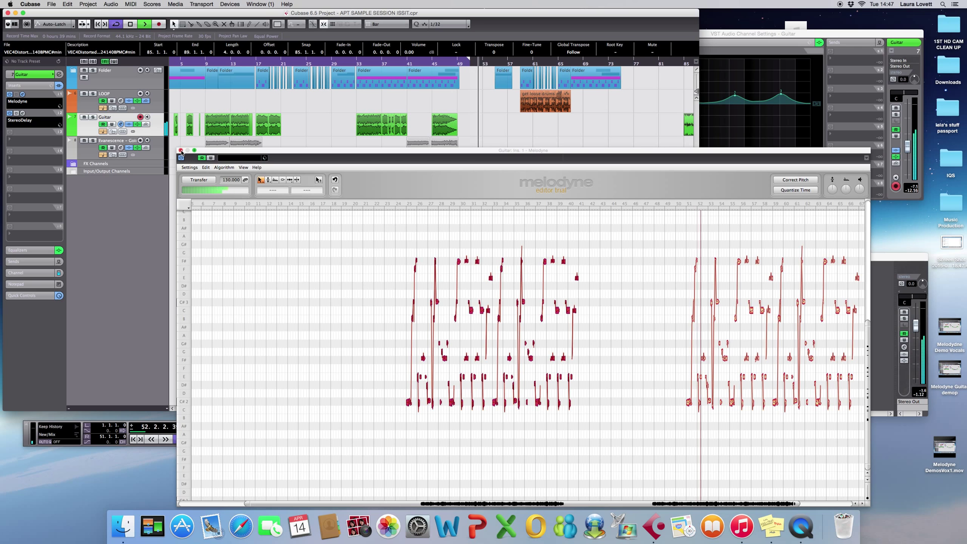
click(462, 68)
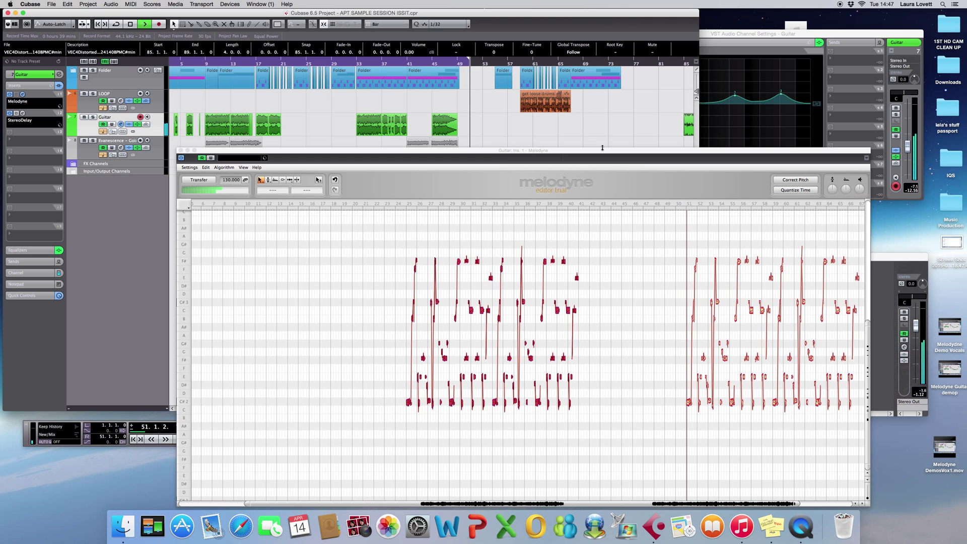
drag(399, 150, 345, 114)
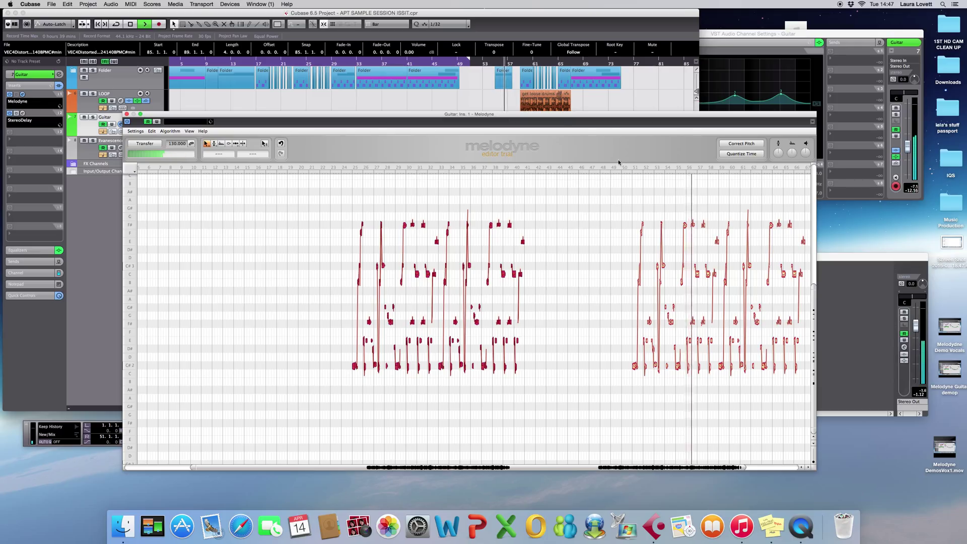
Step: Close the guitar's Melodyne editor, stop playback and clear the clip selection
click(127, 115)
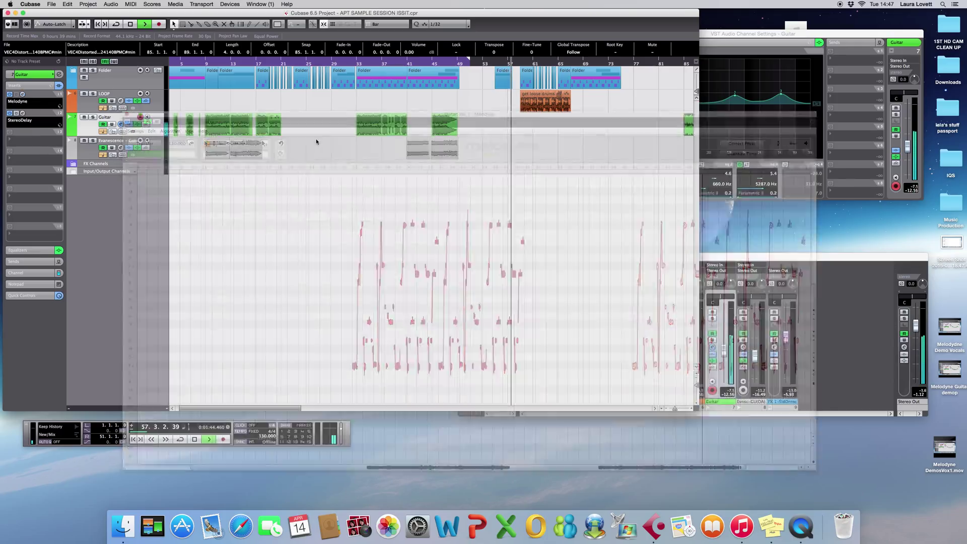
key(space)
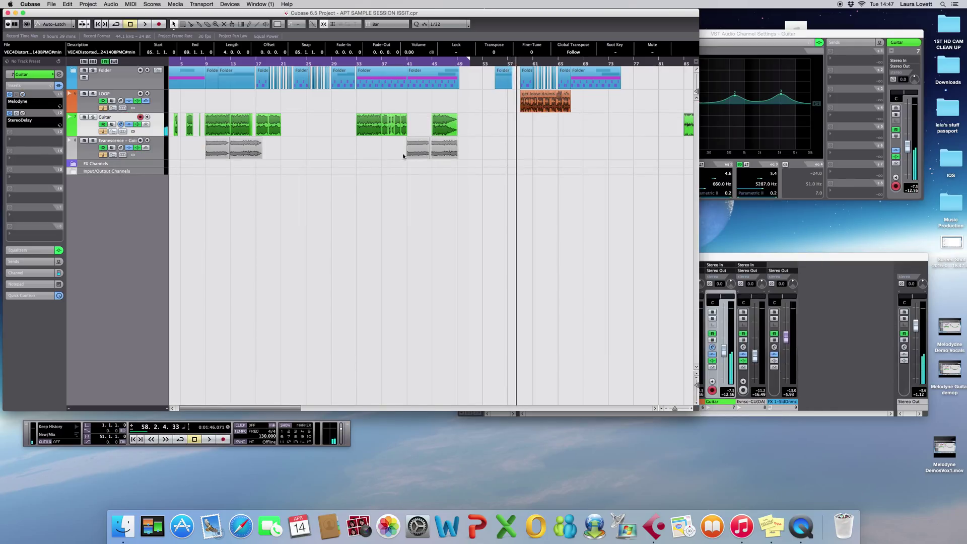
click(462, 109)
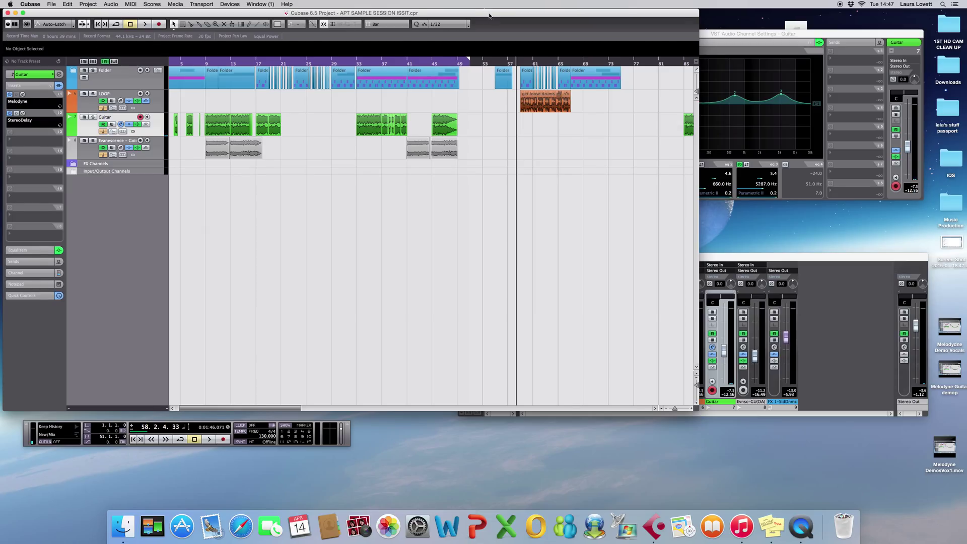
Step: Select the Evanescence acapella clip at bar 93 and place the playhead at bar 95
drag(489, 15, 490, 15)
key(g)
key(g)
key(g)
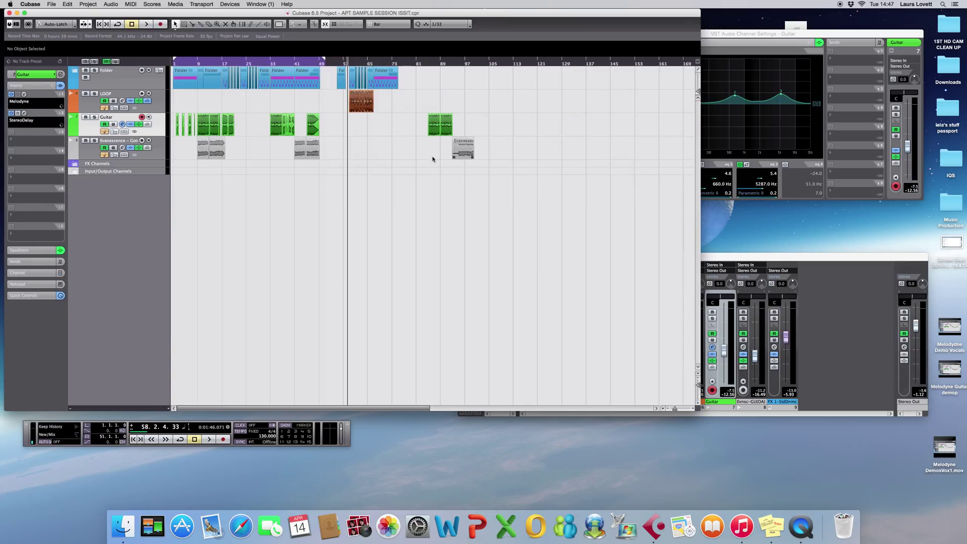
click(469, 148)
click(460, 64)
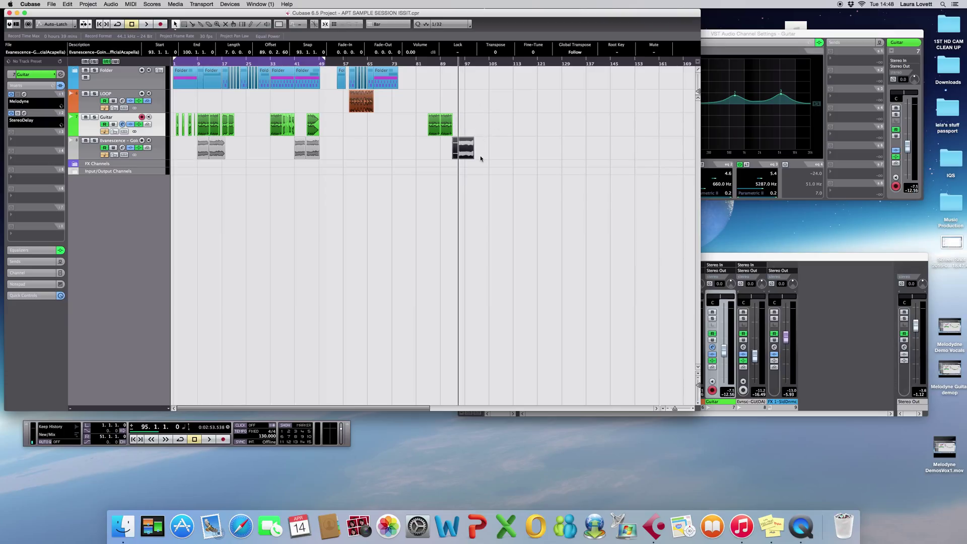
Step: Select the Evanescence vocal track, view its notes in the Melodyne editor, and close the editor
click(153, 152)
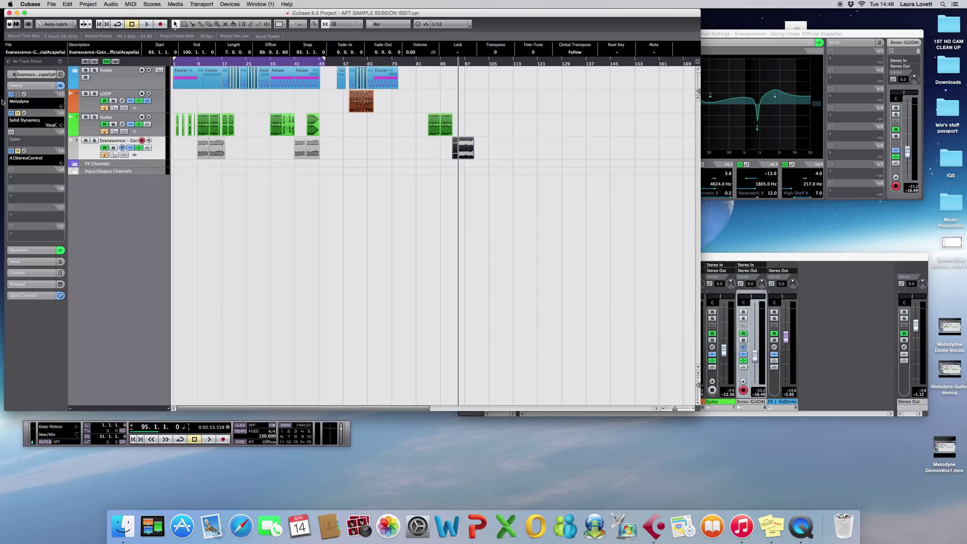
click(24, 94)
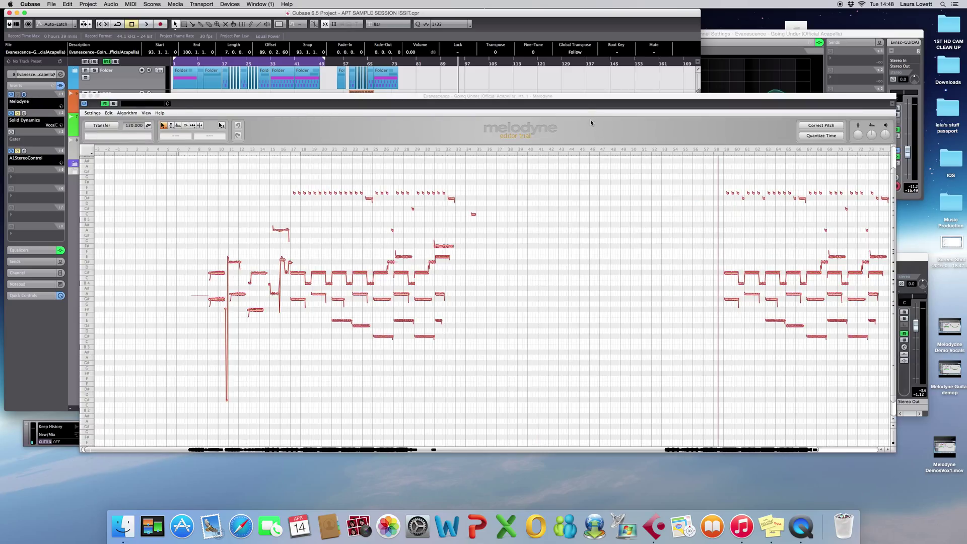
click(520, 98)
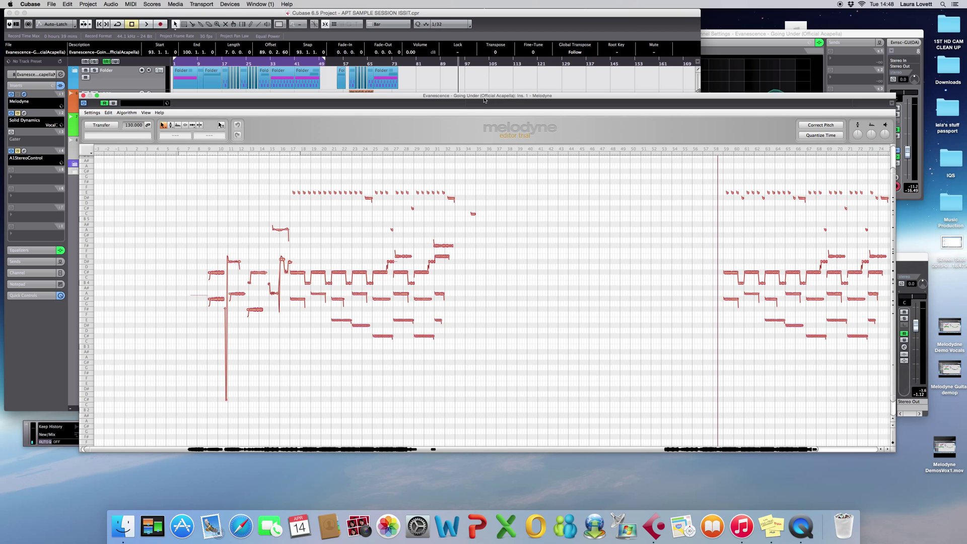
click(84, 95)
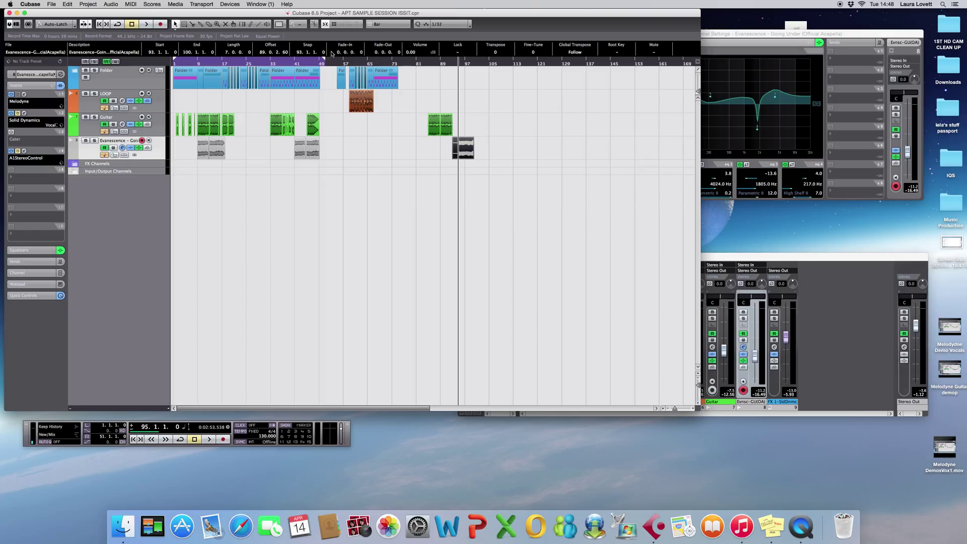
Step: Play the acapella clip from bar 95 at a higher system volume, stop playback and clear the selection
key(space)
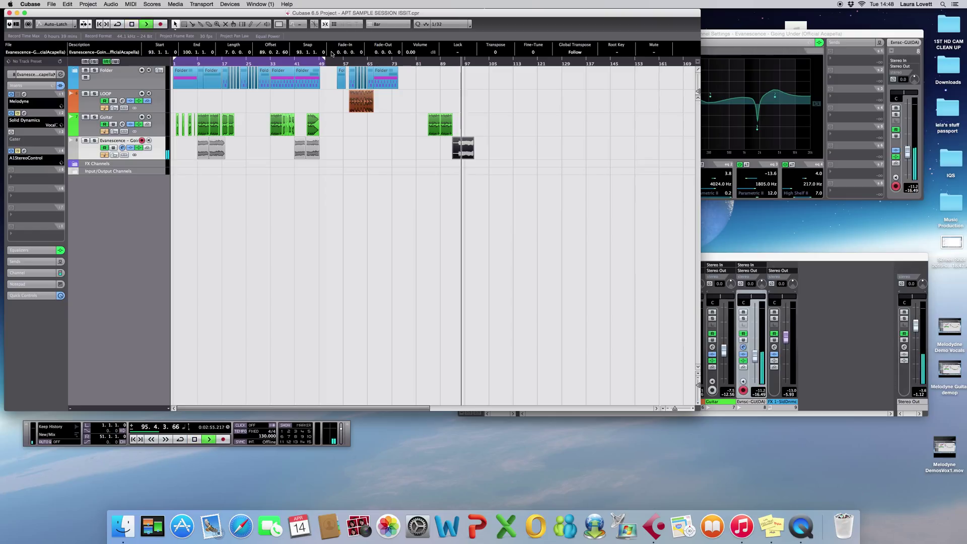
key(XF86AudioRaiseVolume)
key(XF86AudioRaiseVolume)
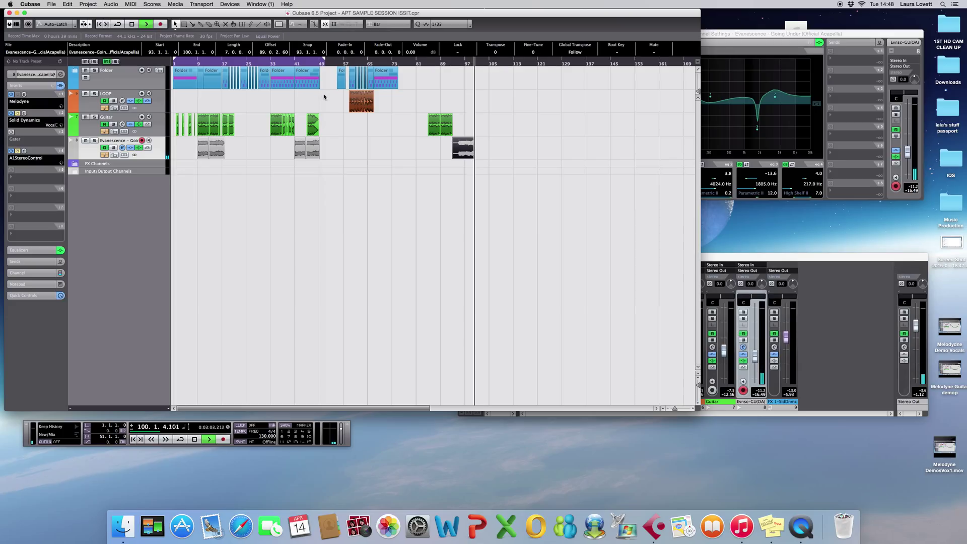
key(space)
click(379, 100)
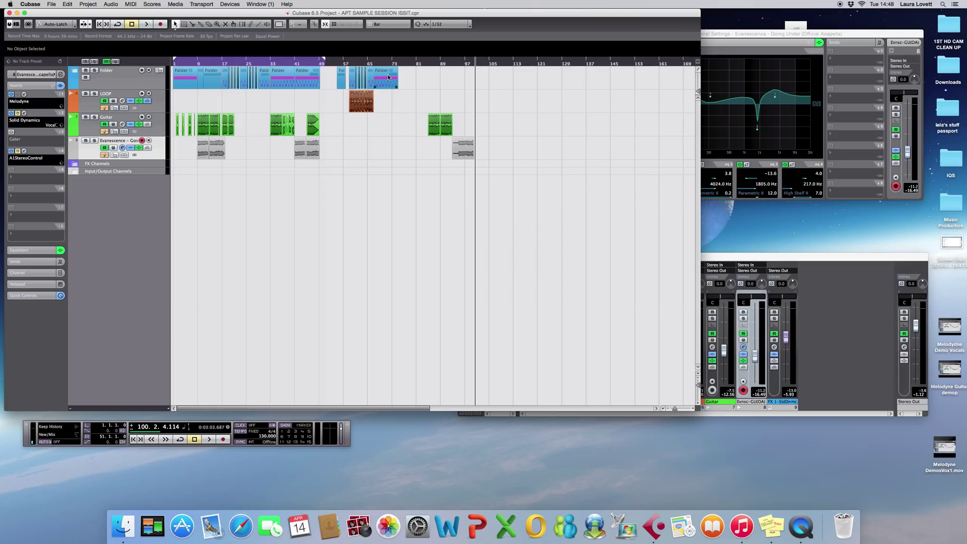
Step: Place the playhead at bar 8 and open the Evanescence vocal track's Melodyne editor
click(202, 146)
click(195, 144)
click(122, 147)
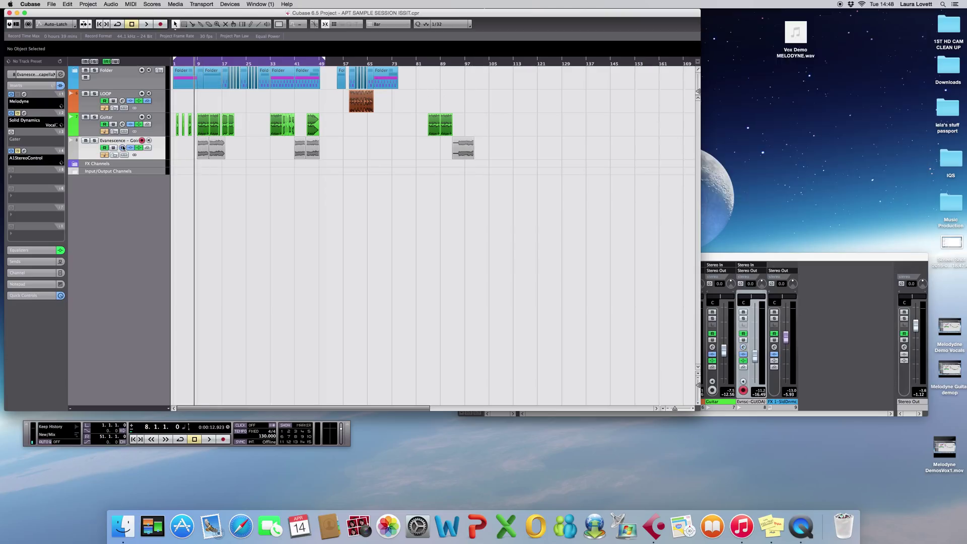
click(24, 96)
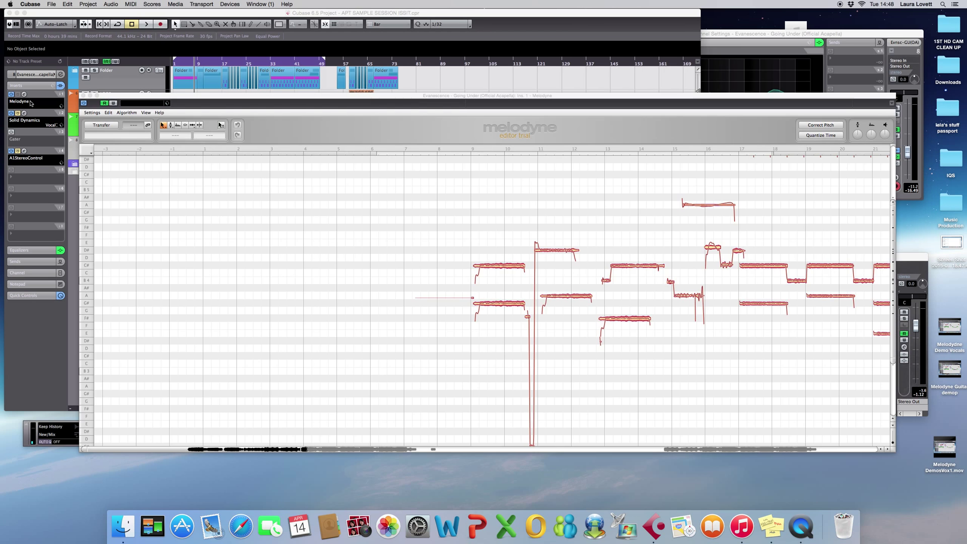
Step: Select the first group of vocal notes in Melodyne, with the arrangement visible above, and close the editor
drag(102, 98, 91, 198)
click(18, 152)
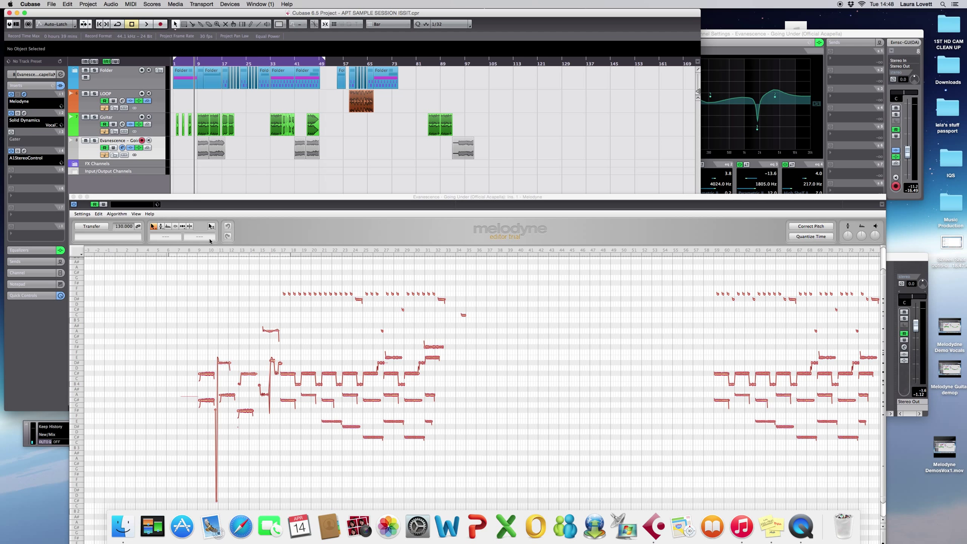
drag(201, 202, 203, 189)
drag(182, 264, 467, 500)
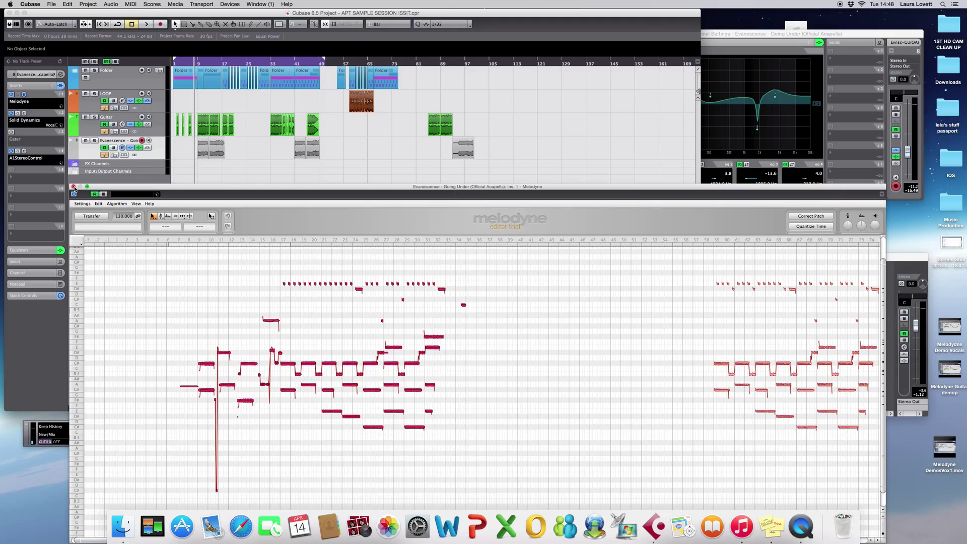
click(74, 187)
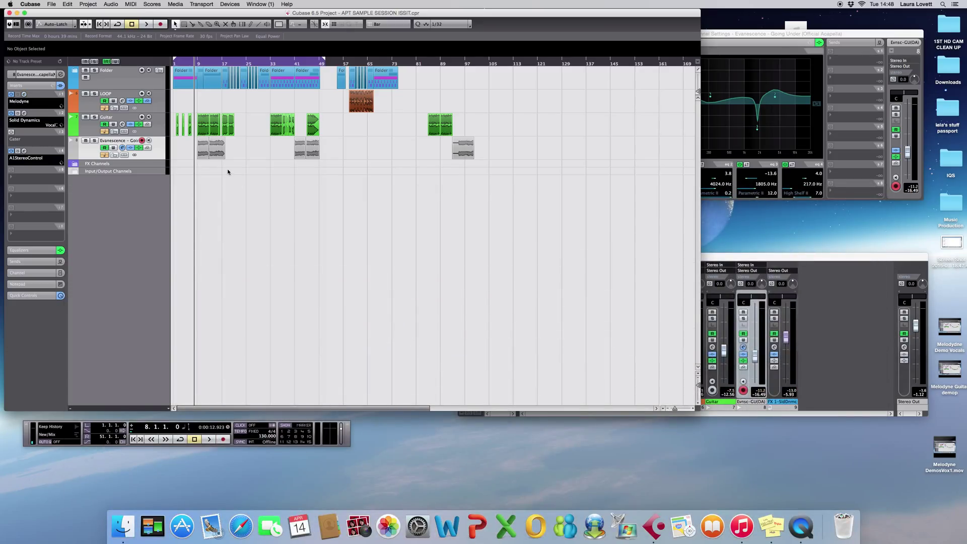
Step: Select the arrangement's clips from bar 1 to bar 49 and switch to QuickTime Player
drag(330, 80, 173, 171)
drag(400, 92, 348, 263)
drag(334, 81, 186, 187)
key(h)
key(h)
key(h)
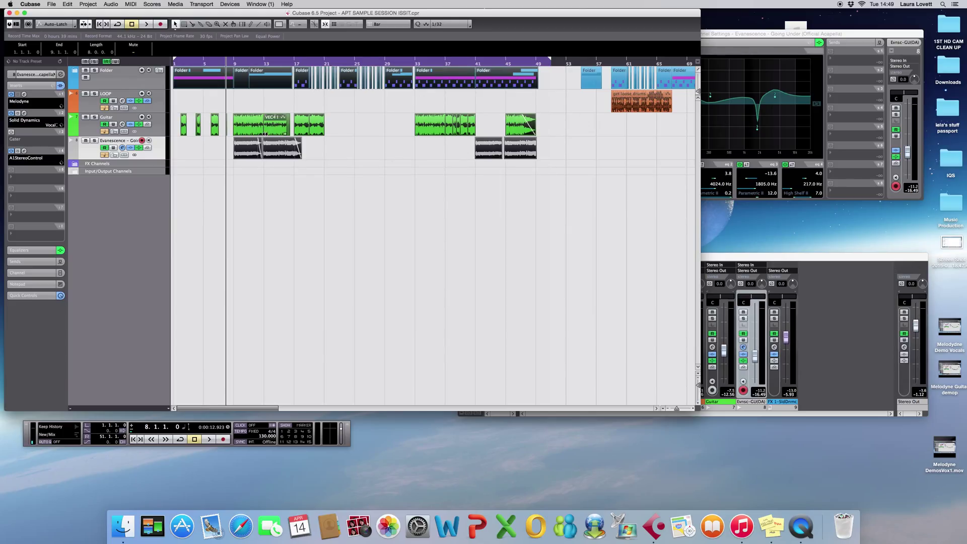
click(798, 526)
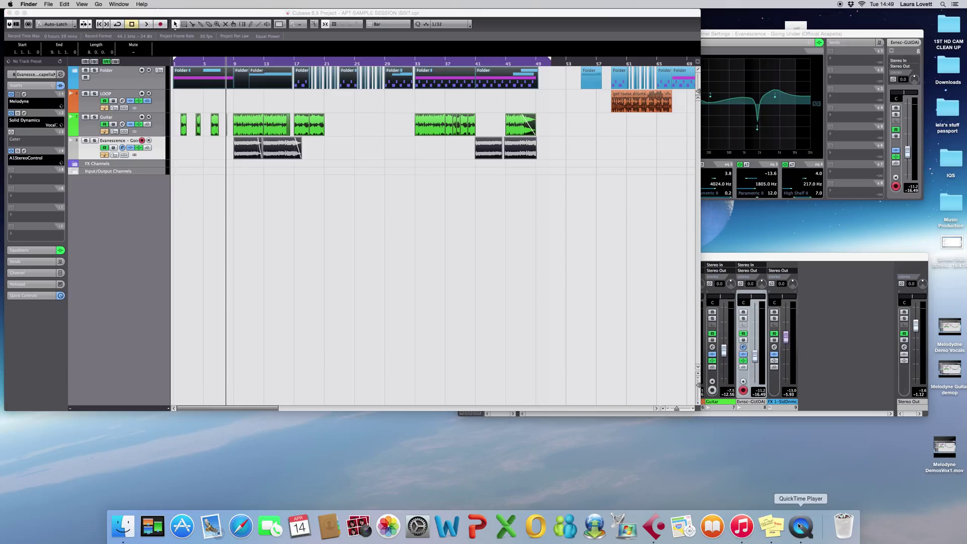